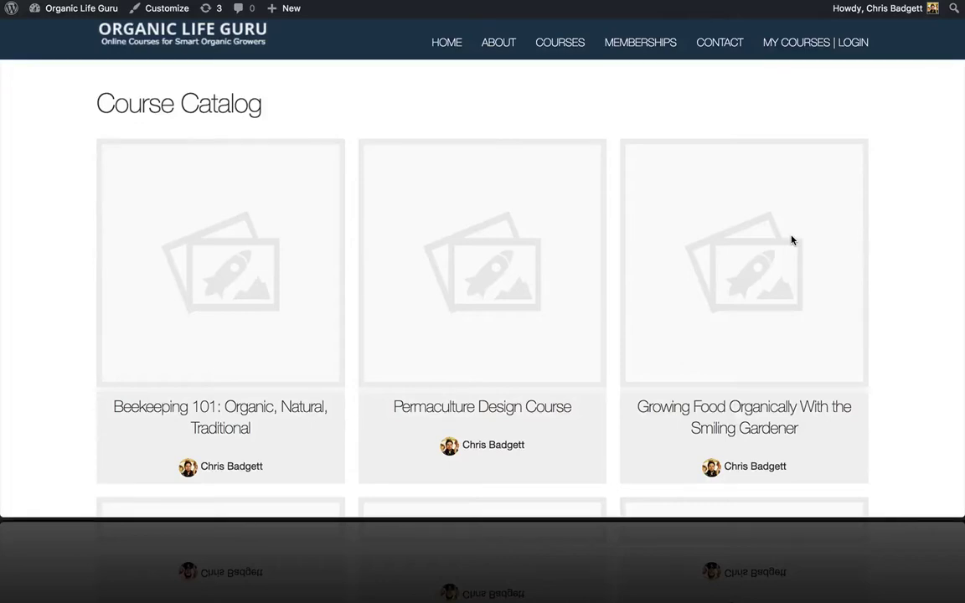
# Open the Beekeeping 101: Organic, Natural, Traditional course page from the catalog.
pyautogui.scroll(-5, 738, 276)
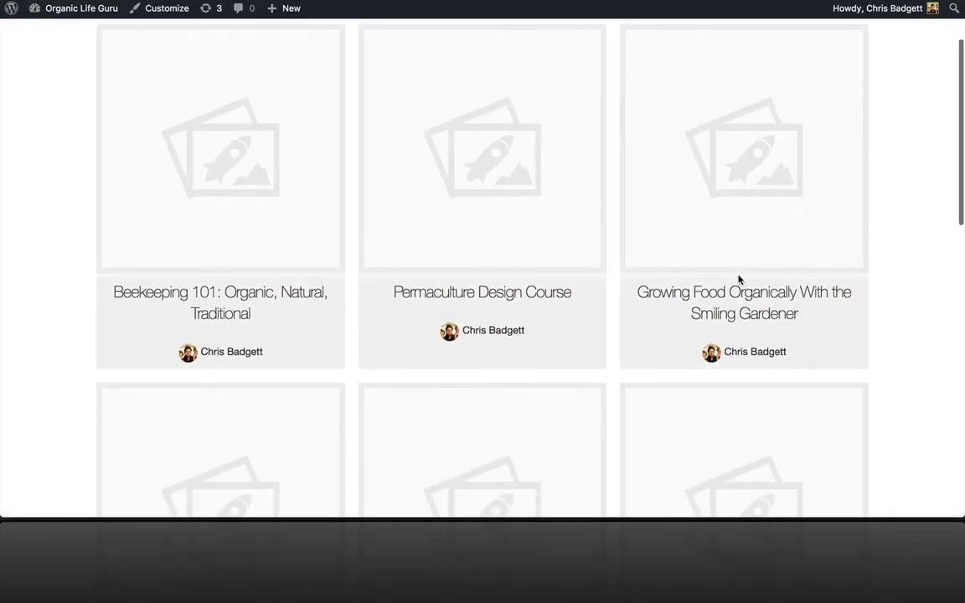
pyautogui.scroll(-2, 738, 279)
pyautogui.scroll(7, 739, 279)
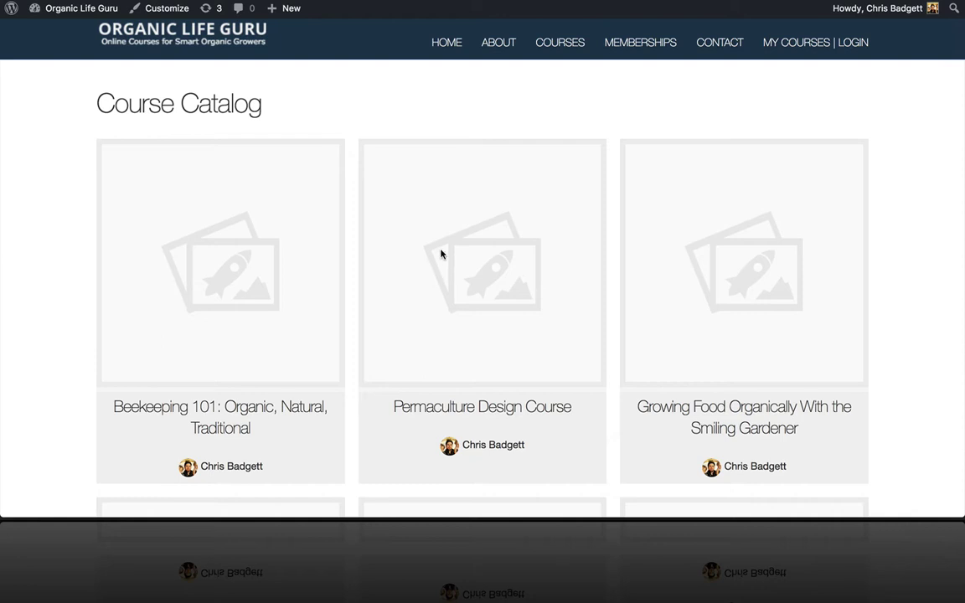
pyautogui.scroll(-1, 437, 250)
pyautogui.scroll(1, 437, 250)
pyautogui.scroll(-2, 286, 209)
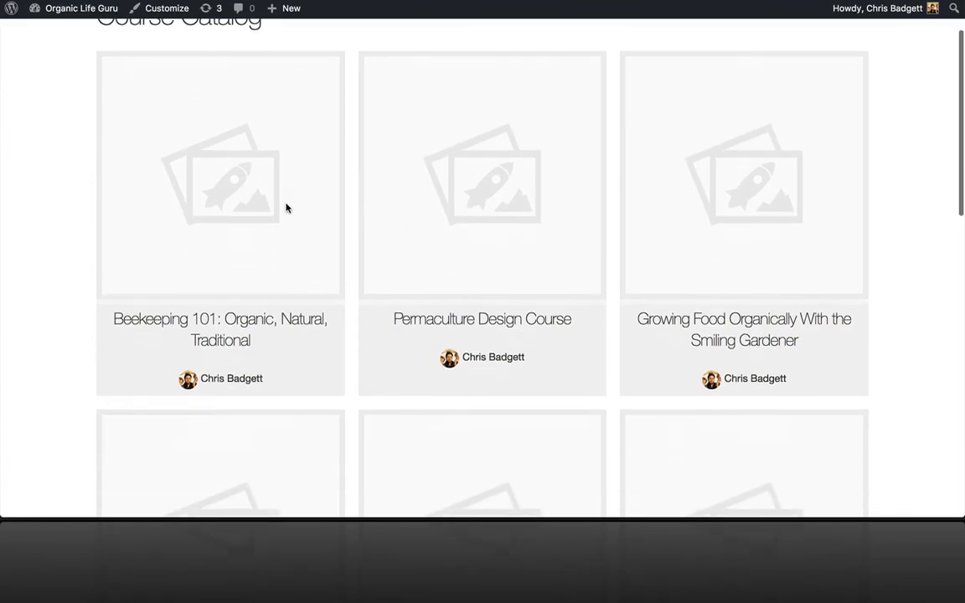
pyautogui.scroll(2, 287, 209)
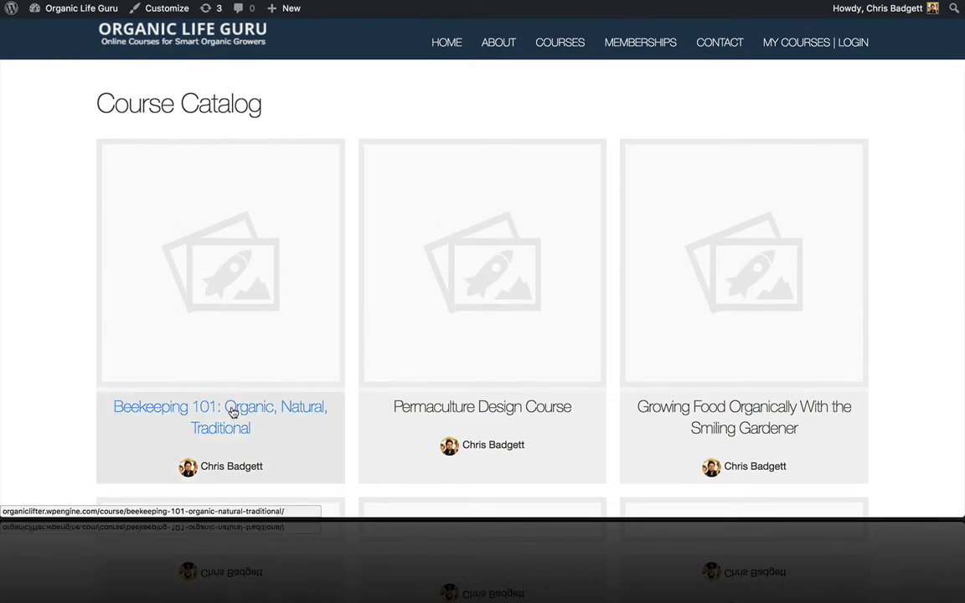
pyautogui.click(234, 411)
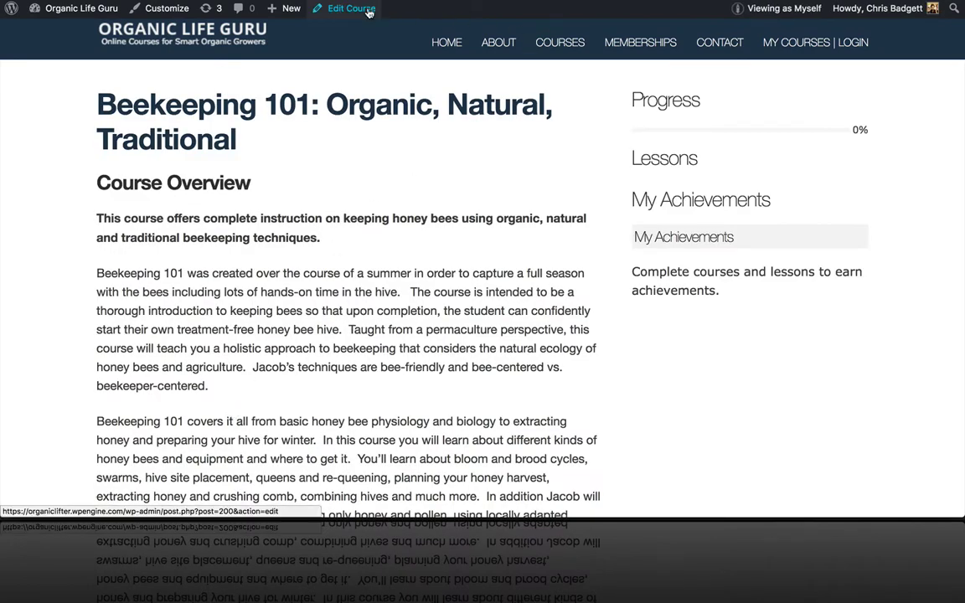
# Open the course in the Edit Course screen and review its descriptions.
pyautogui.click(369, 12)
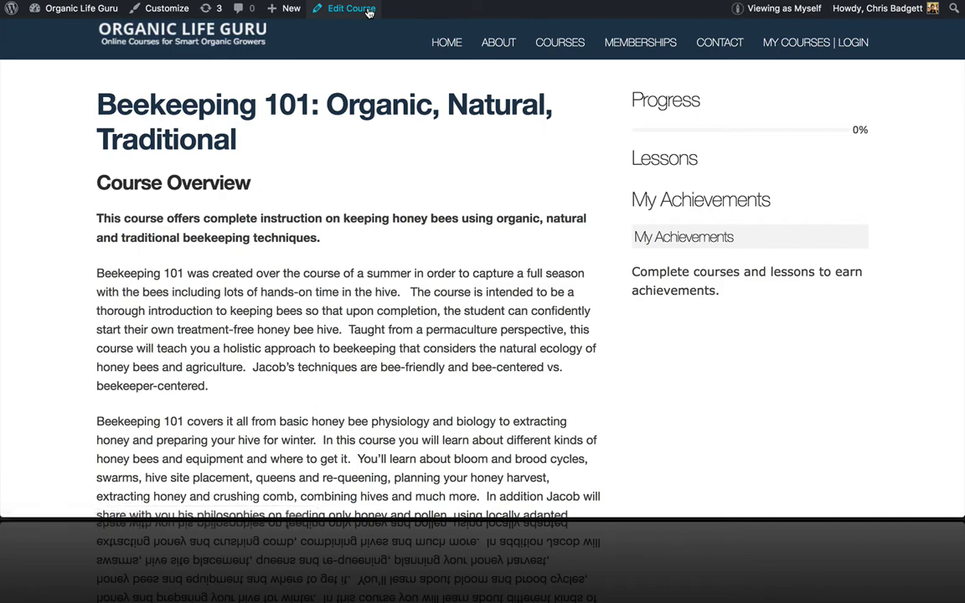
pyautogui.scroll(-2, 497, 240)
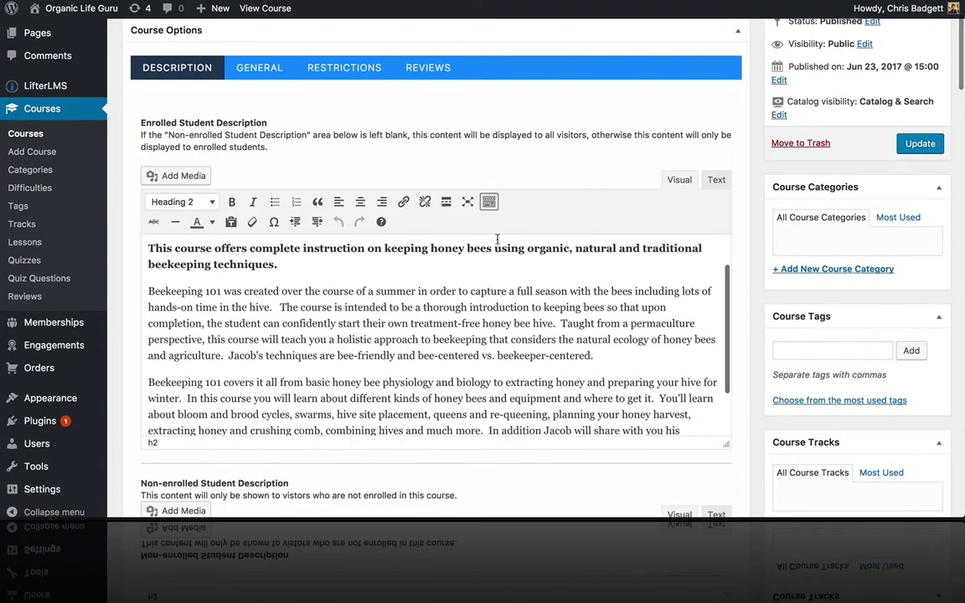
pyautogui.scroll(-10, 790, 375)
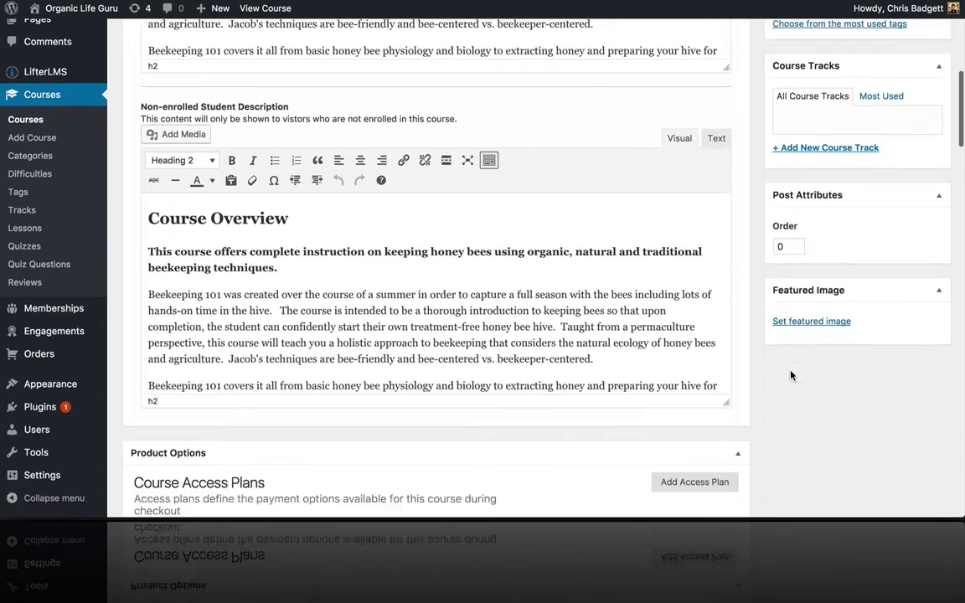
pyautogui.scroll(12, 835, 228)
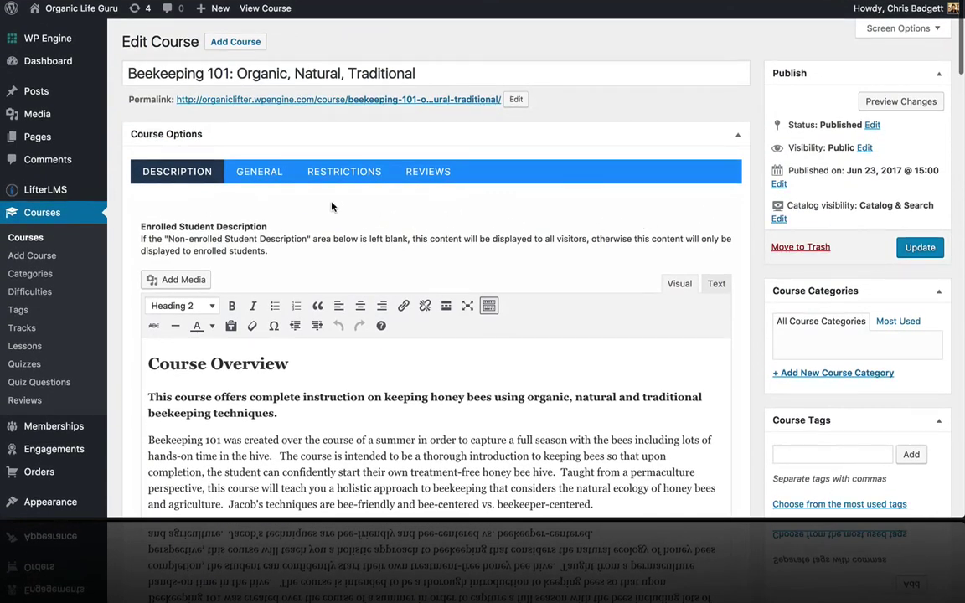
pyautogui.click(259, 171)
pyautogui.scroll(-2, 365, 276)
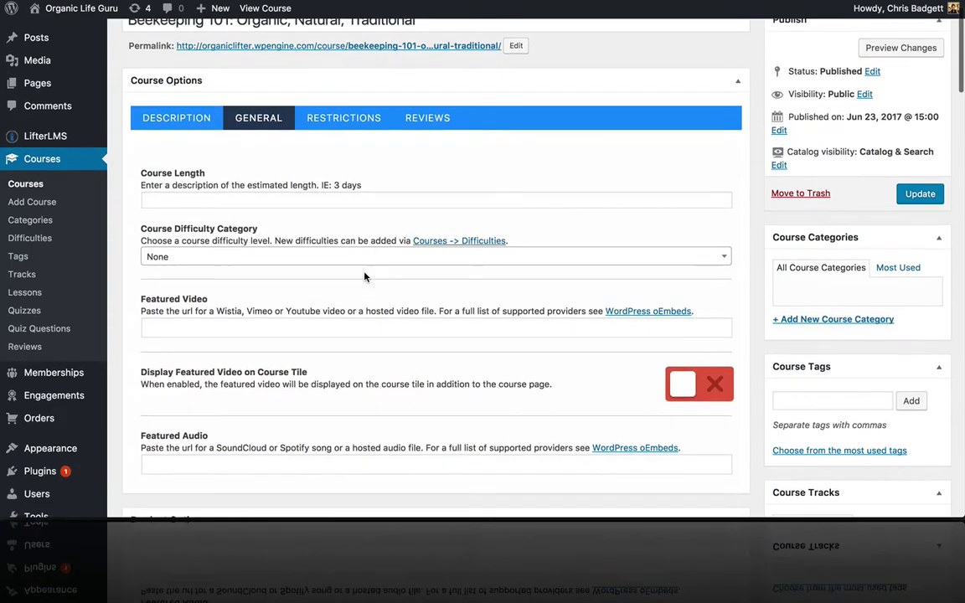
pyautogui.click(183, 310)
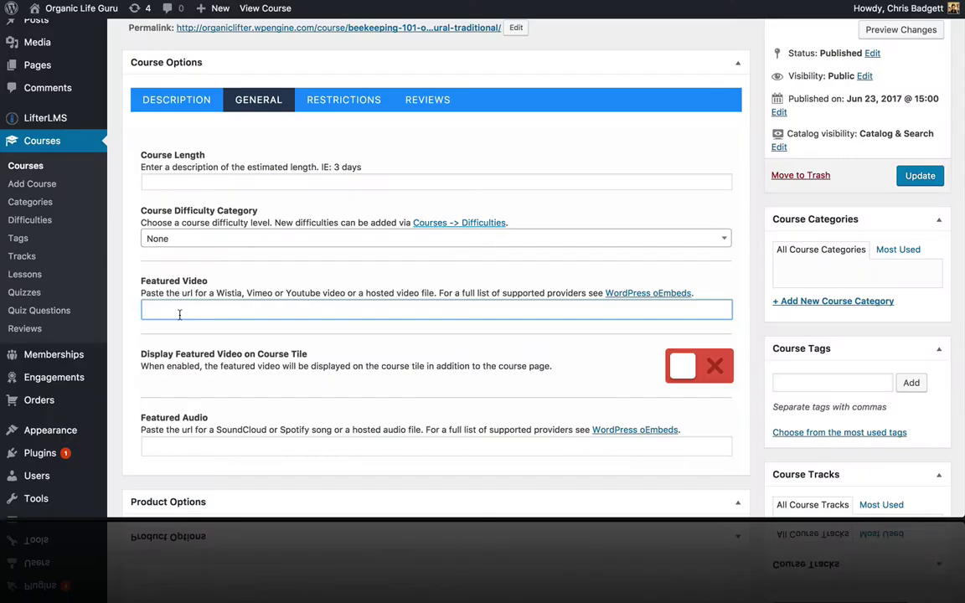
pyautogui.write('https://vimeo.com/143672423')
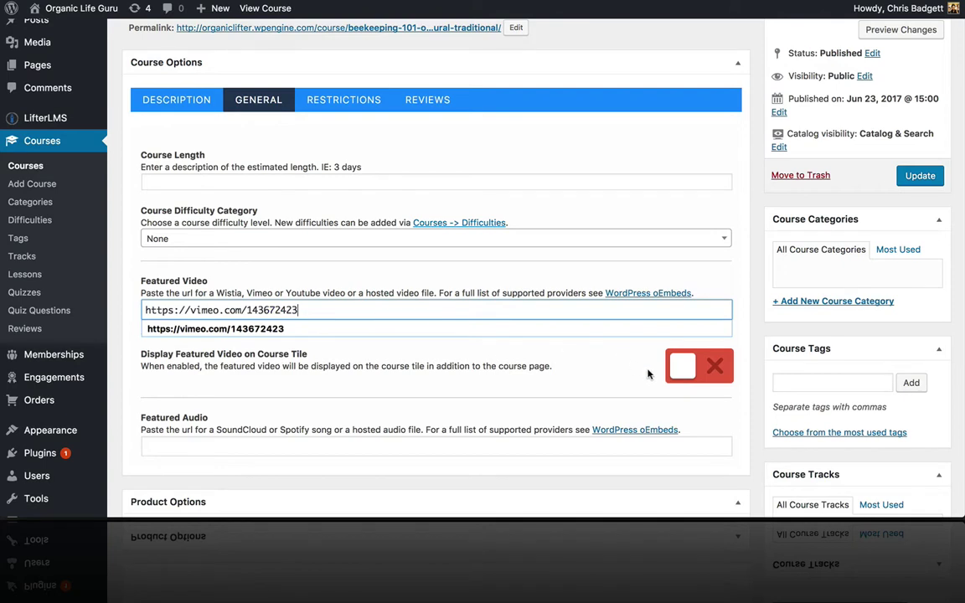
pyautogui.click(563, 371)
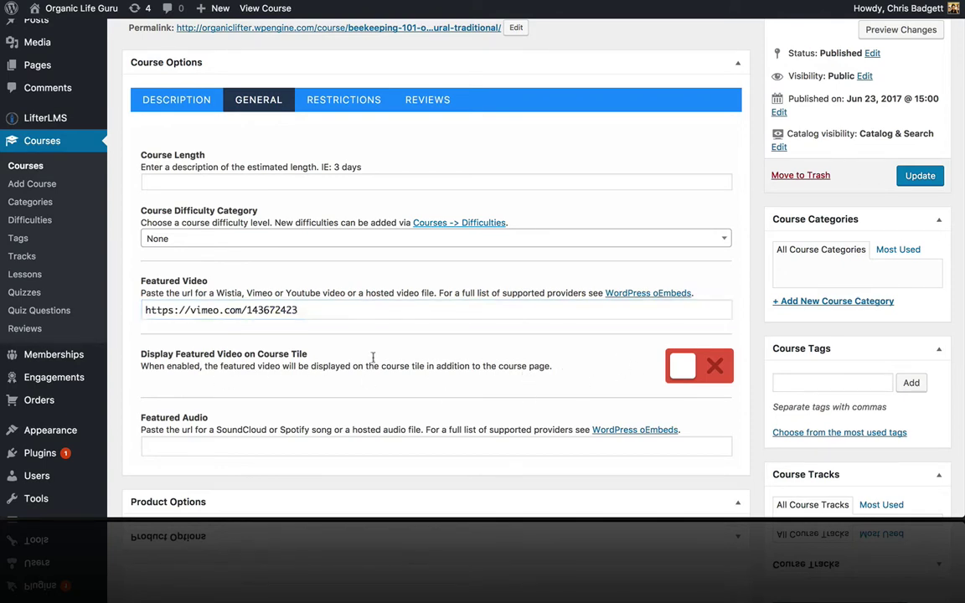
pyautogui.click(677, 373)
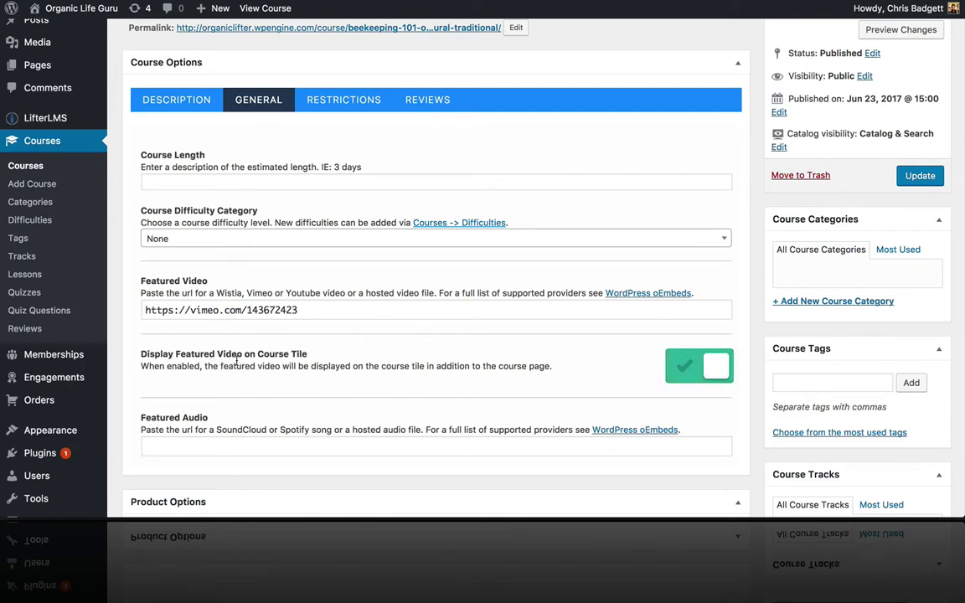
pyautogui.click(925, 178)
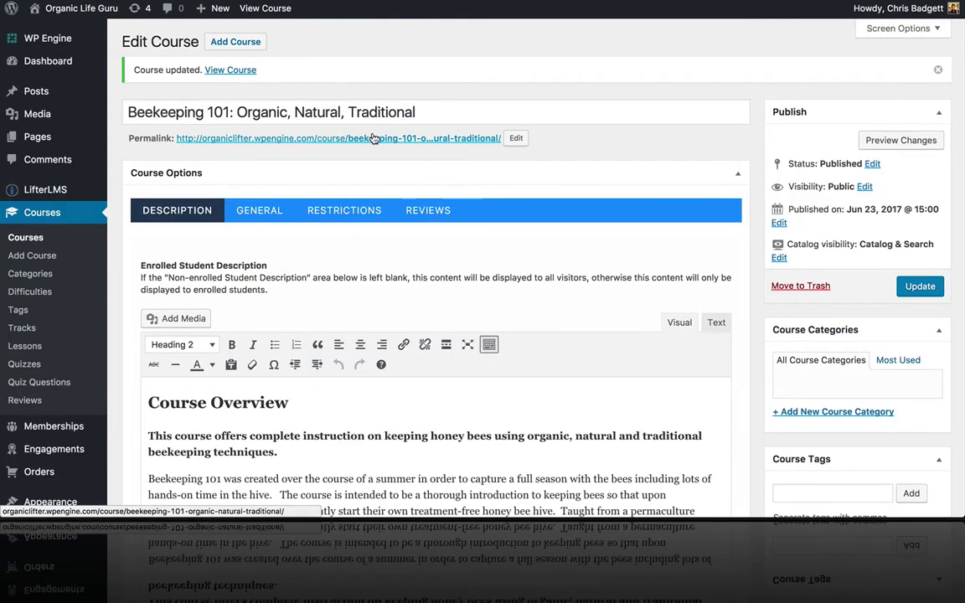
# View the live Beekeeping 101 course page via its permalink.
pyautogui.click(375, 138)
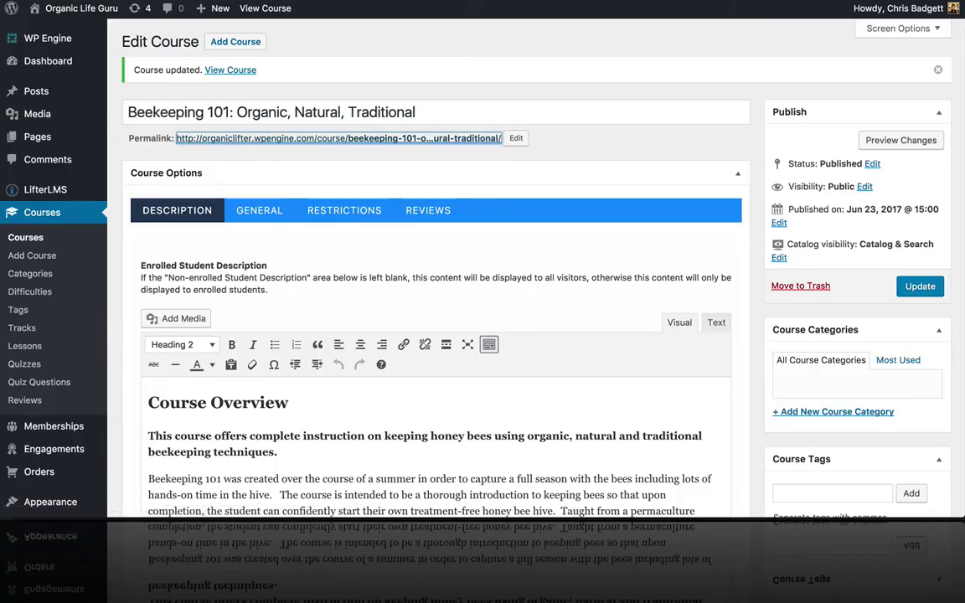
pyautogui.scroll(-1, 407, 147)
pyautogui.scroll(1, 408, 147)
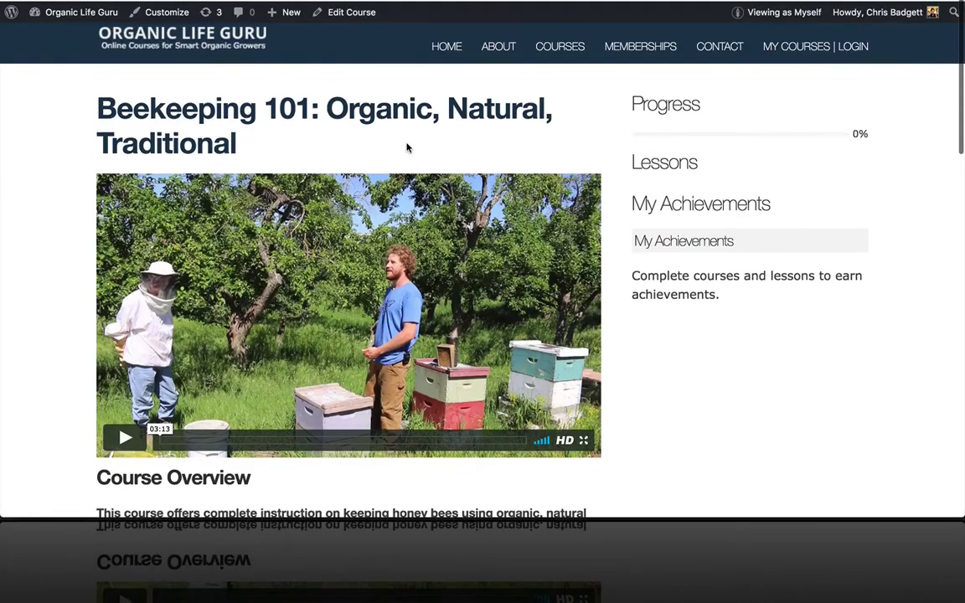
pyautogui.scroll(-10, 289, 318)
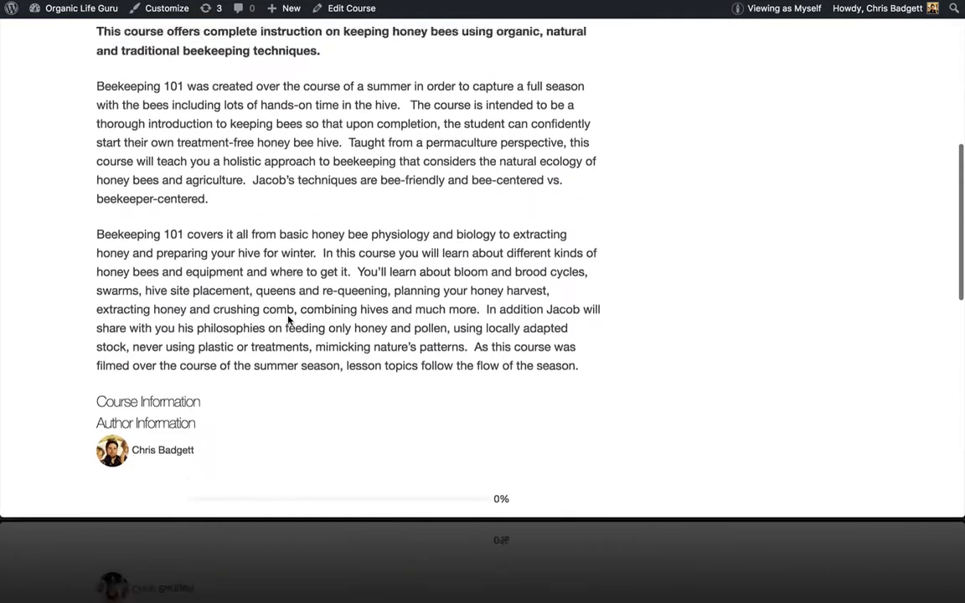
pyautogui.scroll(10, 289, 321)
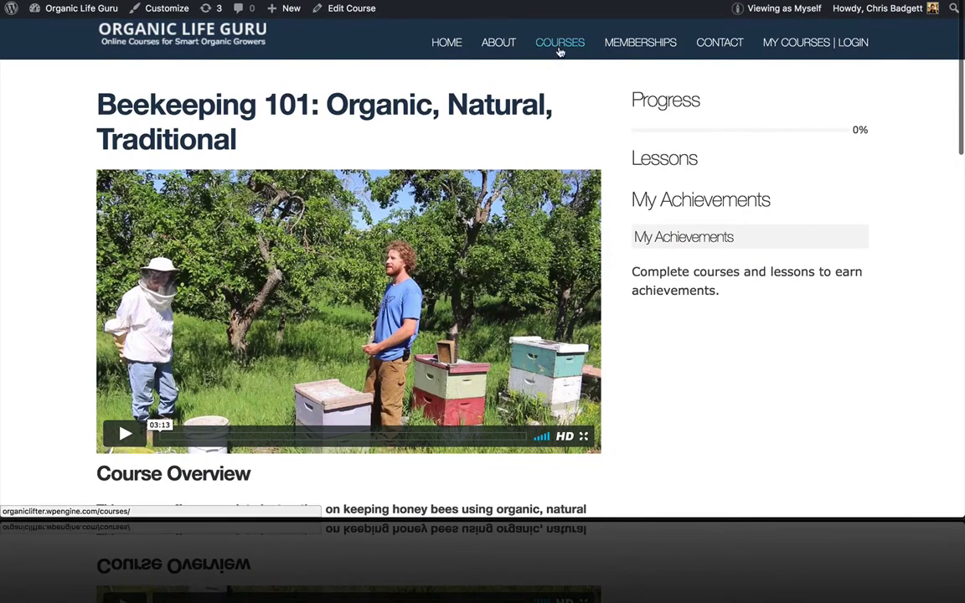
# Play and pause the Vimeo video on the Beekeeping 101 tile in the course catalog.
pyautogui.click(560, 52)
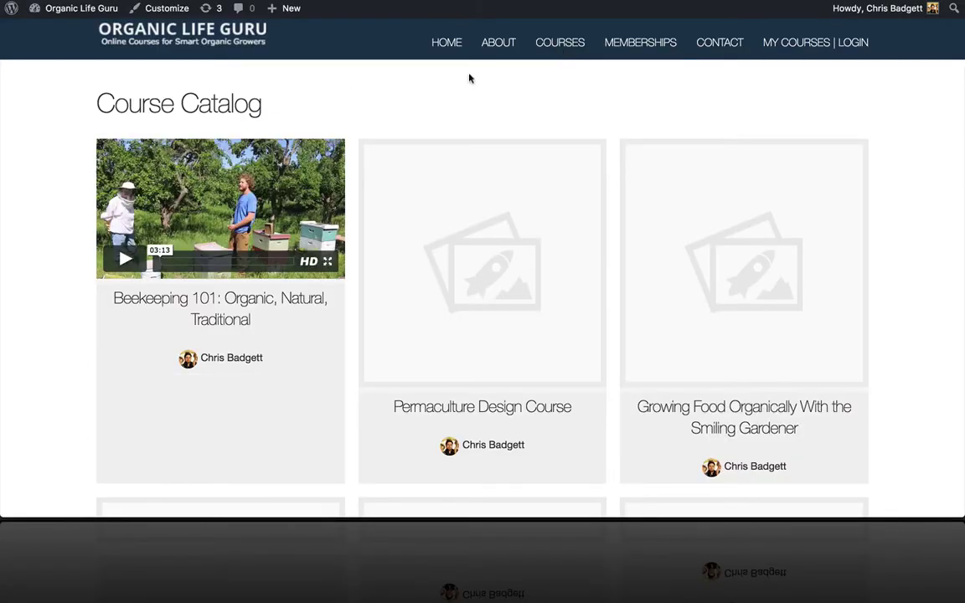
pyautogui.click(124, 261)
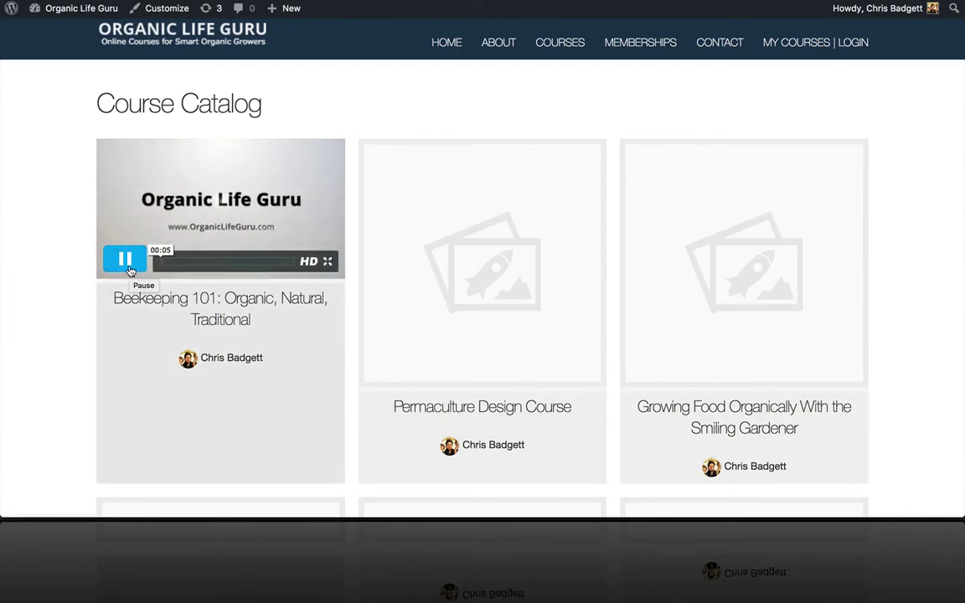
pyautogui.click(130, 269)
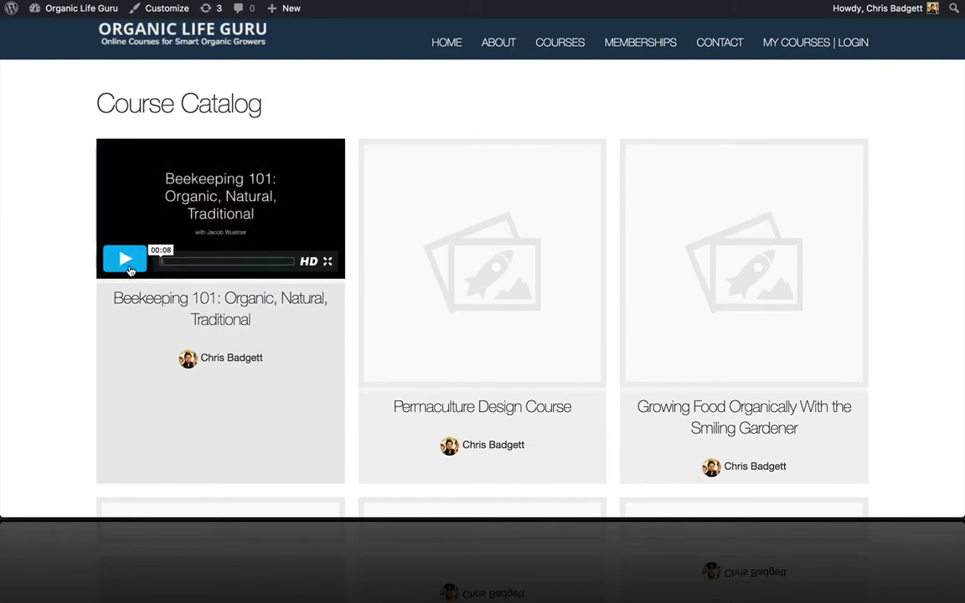
pyautogui.scroll(-2, 715, 136)
pyautogui.scroll(2, 736, 110)
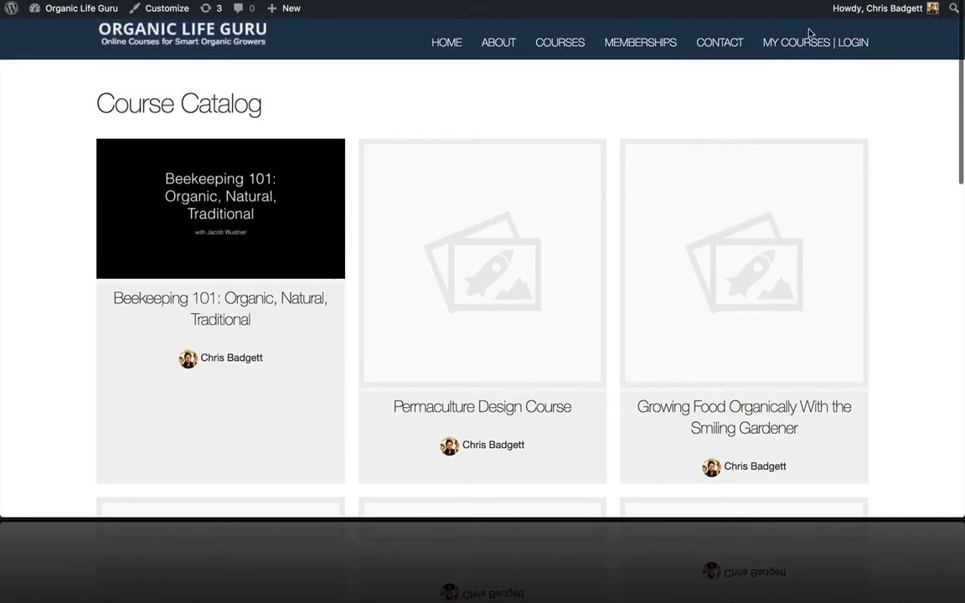
# Return to the Beekeeping 101 editor, checking the General tab's featured video and the Featured Image box.
pyautogui.click(807, 43)
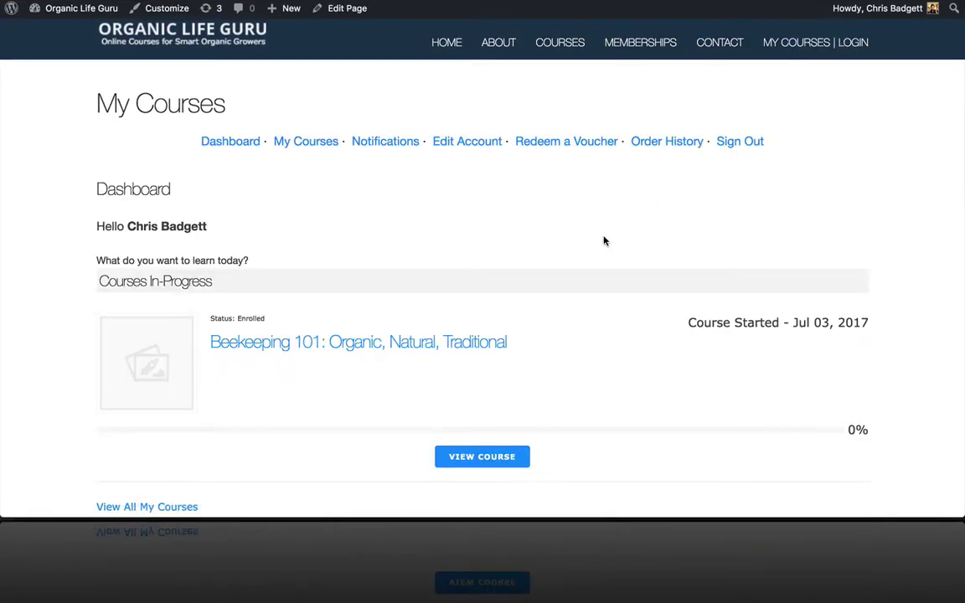
pyautogui.scroll(-2, 595, 243)
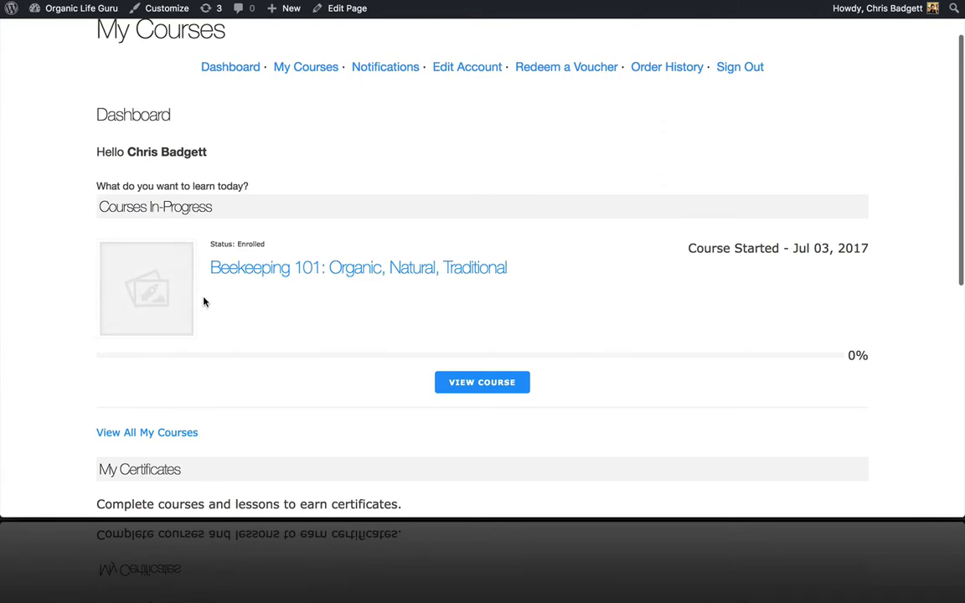
pyautogui.scroll(1, 513, 254)
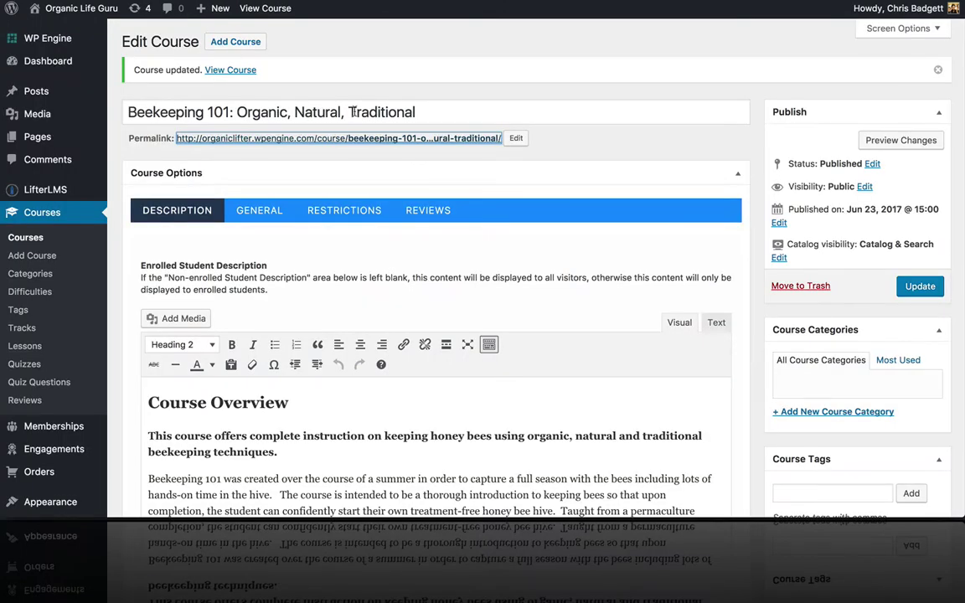
pyautogui.scroll(-5, 352, 111)
pyautogui.scroll(5, 353, 111)
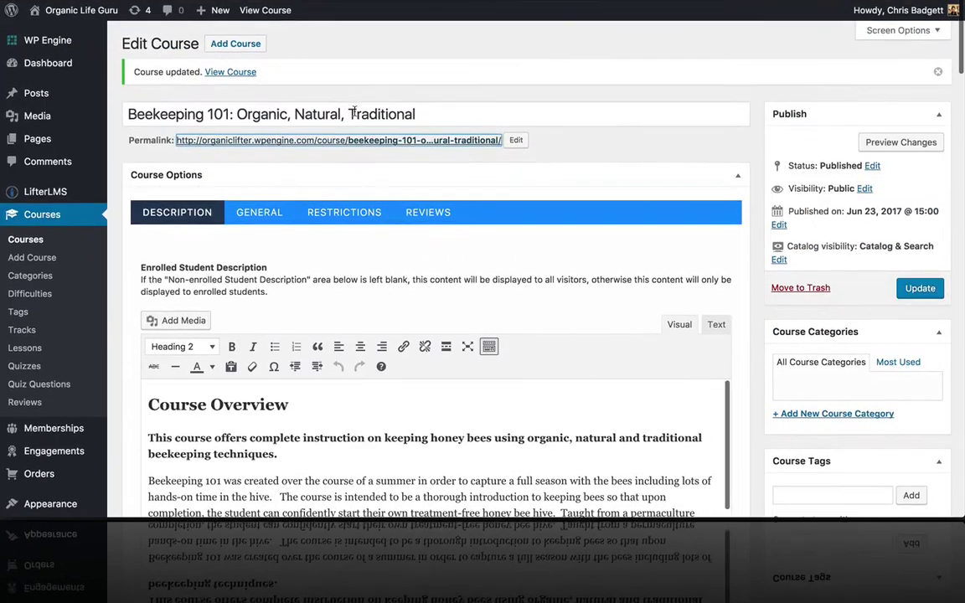
pyautogui.click(247, 210)
pyautogui.scroll(-3, 430, 337)
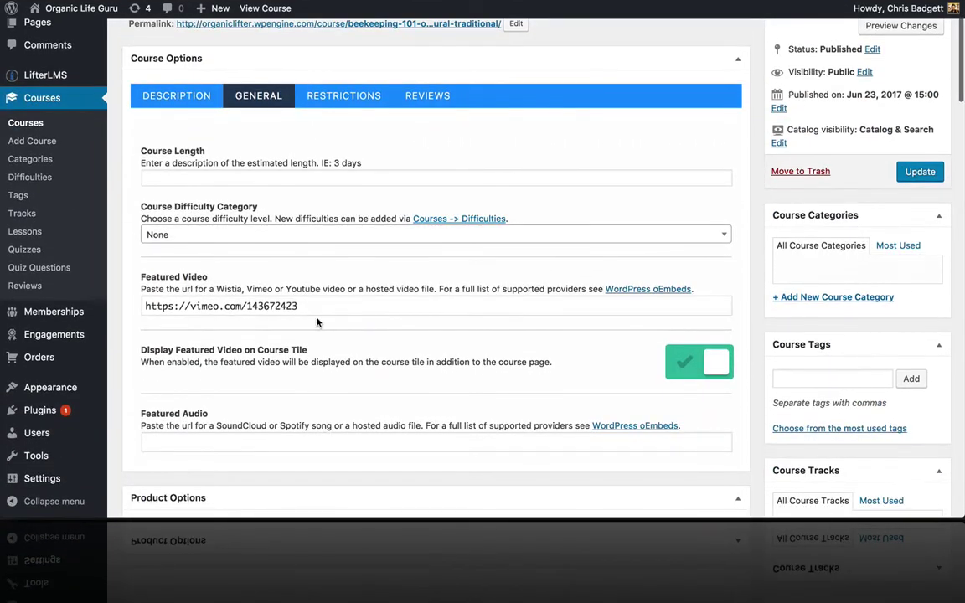
pyautogui.scroll(-6, 461, 330)
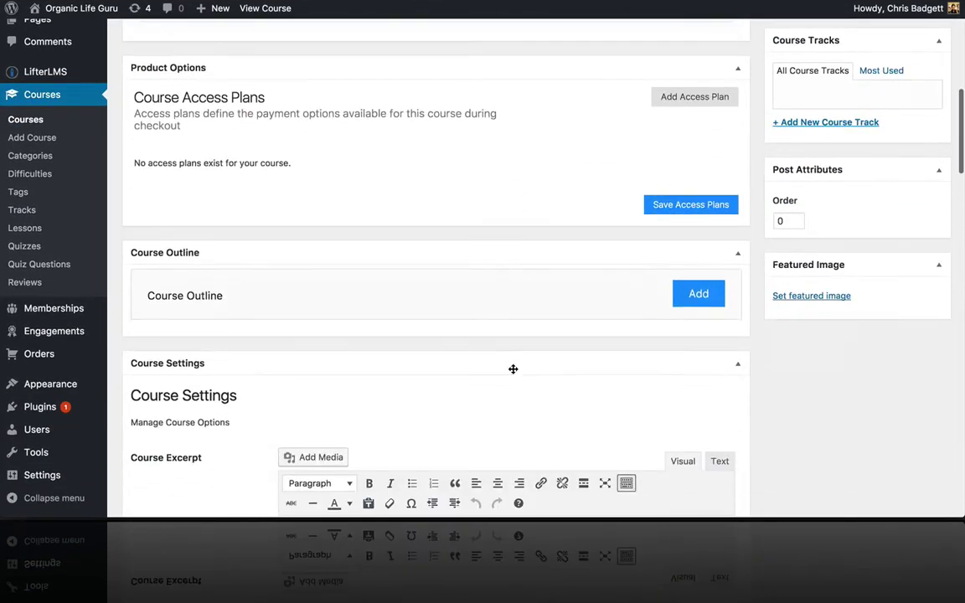
# Choose the bee photo from the Media Library as the course's featured image.
pyautogui.click(814, 298)
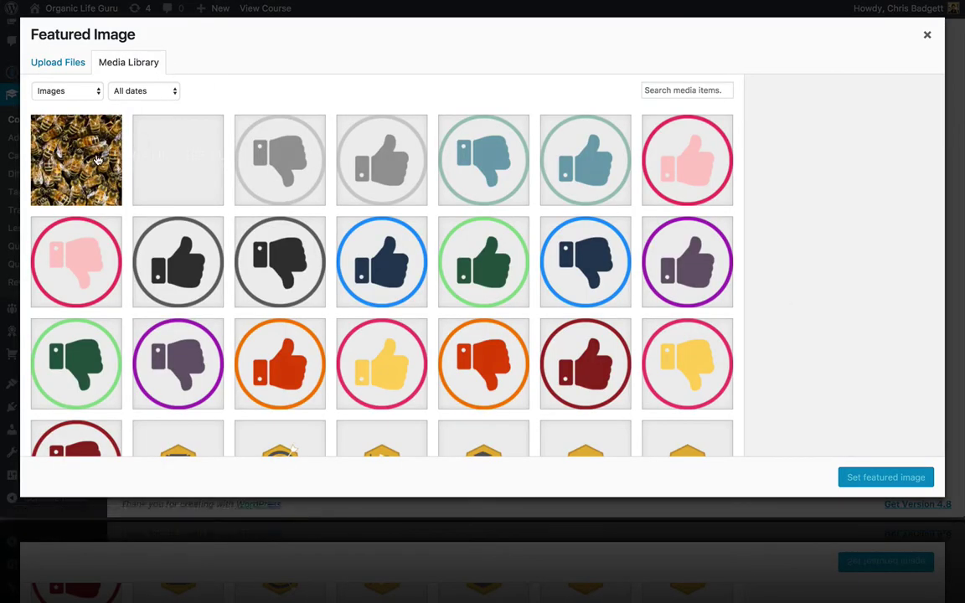
pyautogui.click(88, 144)
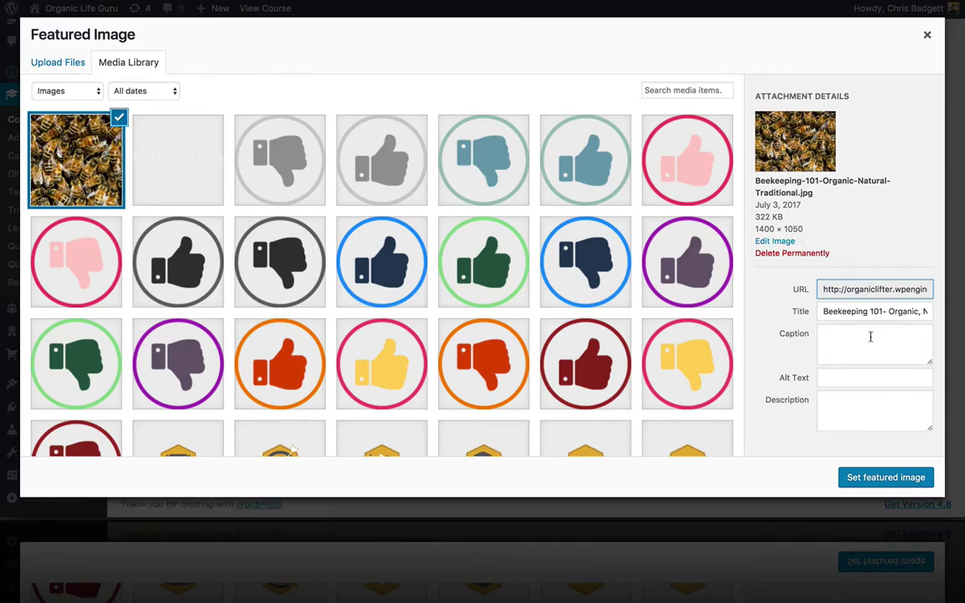
pyautogui.click(864, 471)
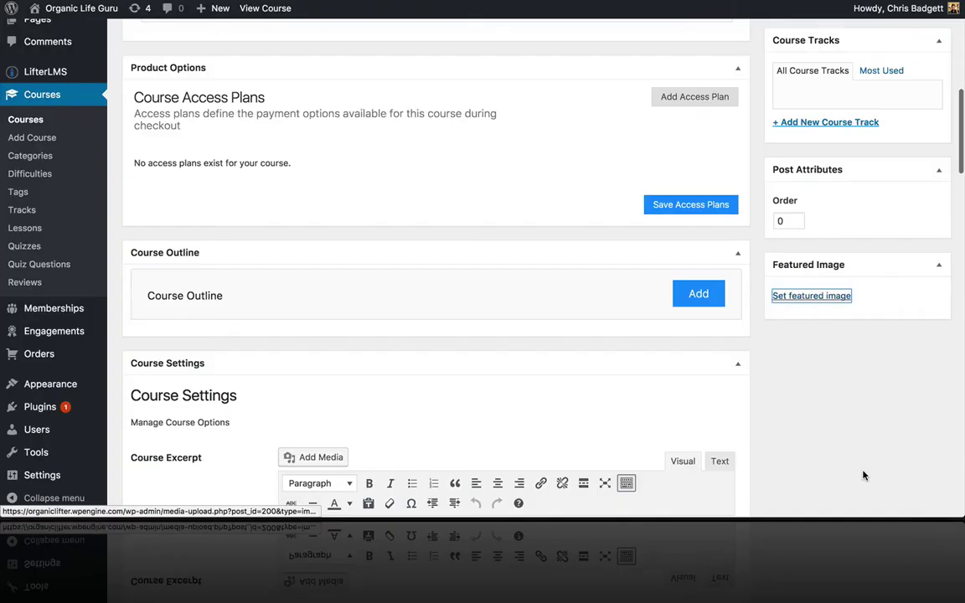
# Insert the bee photo into the bold intro paragraph of the enrolled description.
pyautogui.scroll(2, 874, 386)
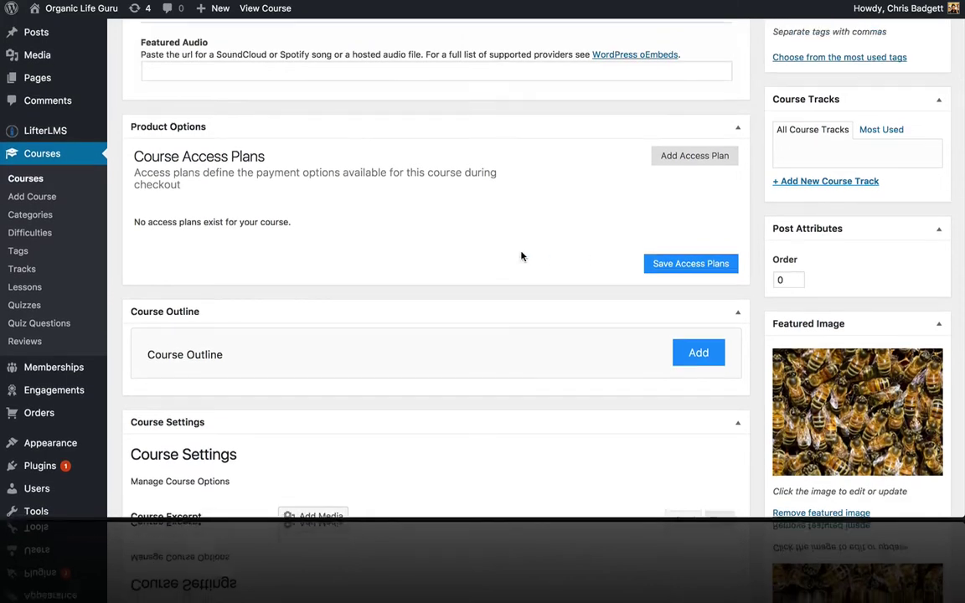
pyautogui.scroll(8, 521, 254)
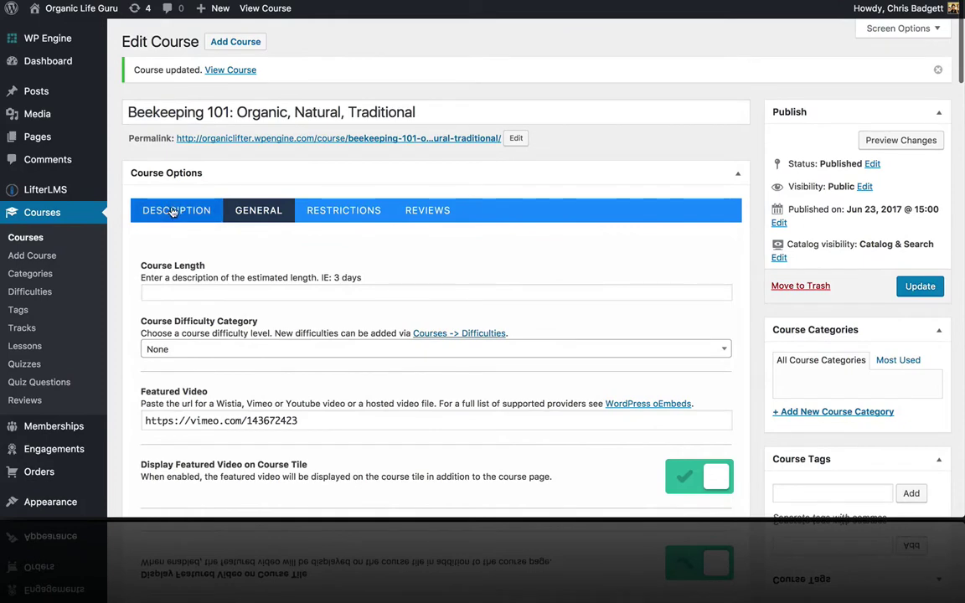
pyautogui.click(175, 217)
pyautogui.scroll(1, 360, 414)
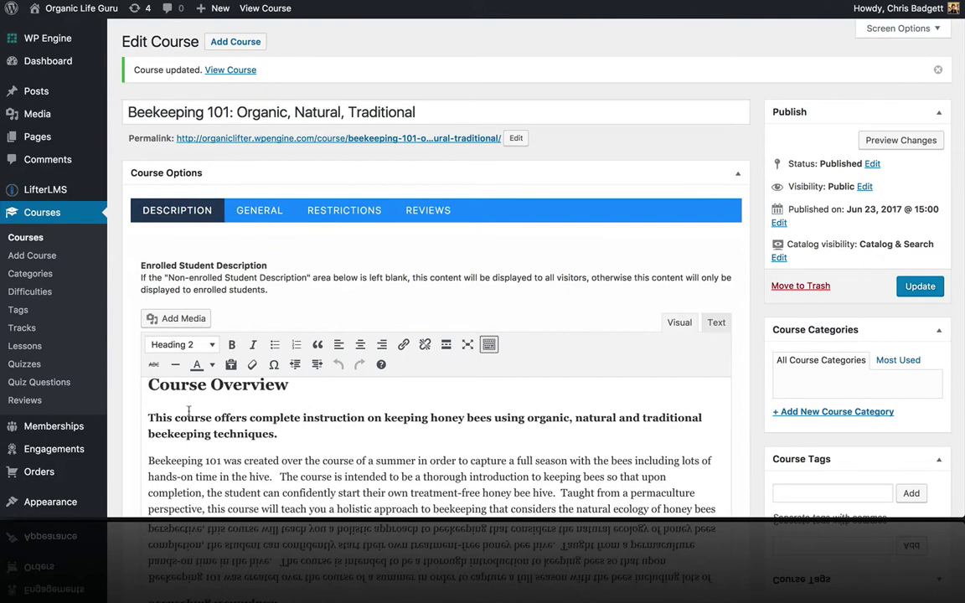
pyautogui.click(146, 417)
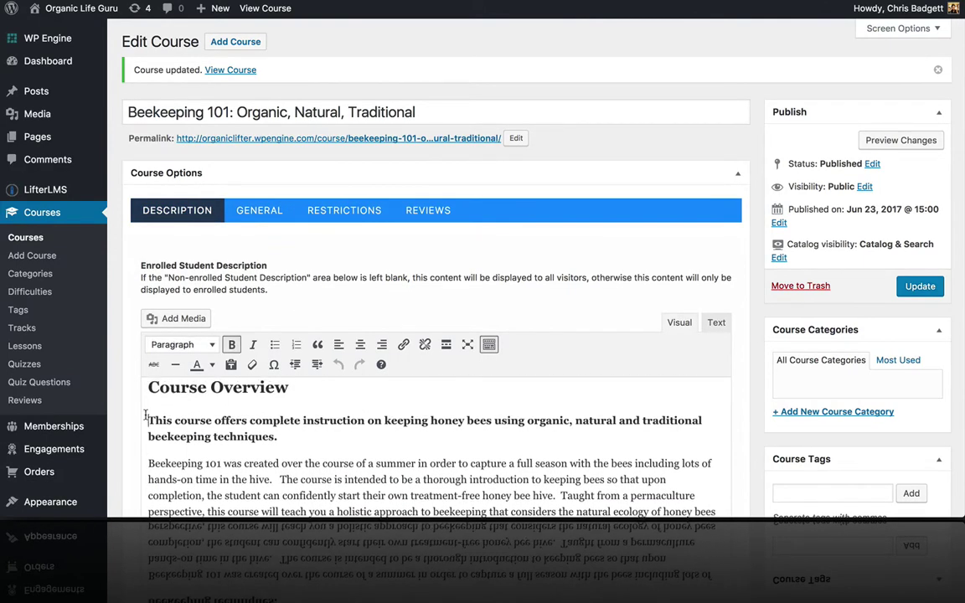
pyautogui.click(199, 317)
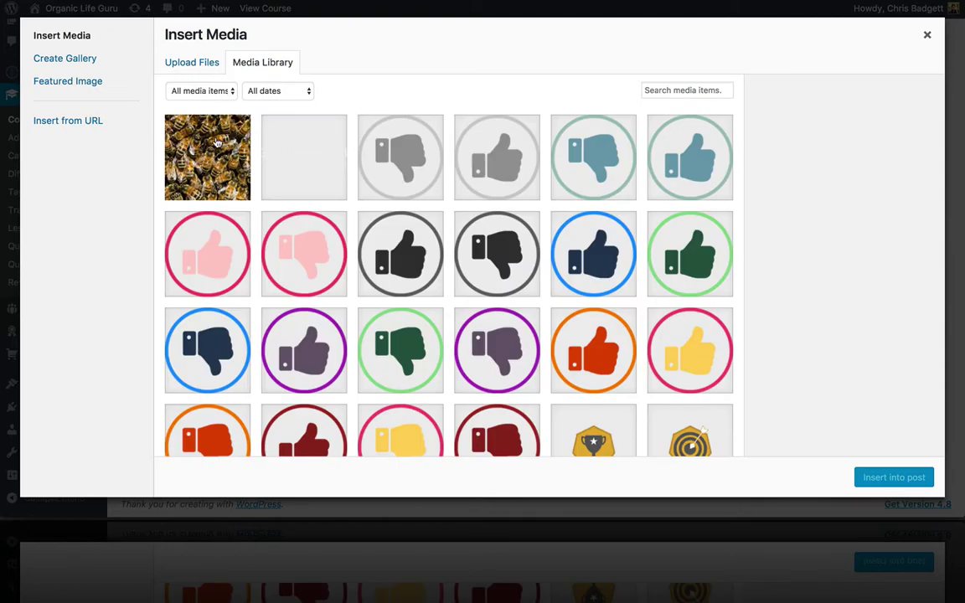
pyautogui.click(216, 144)
pyautogui.scroll(-3, 777, 326)
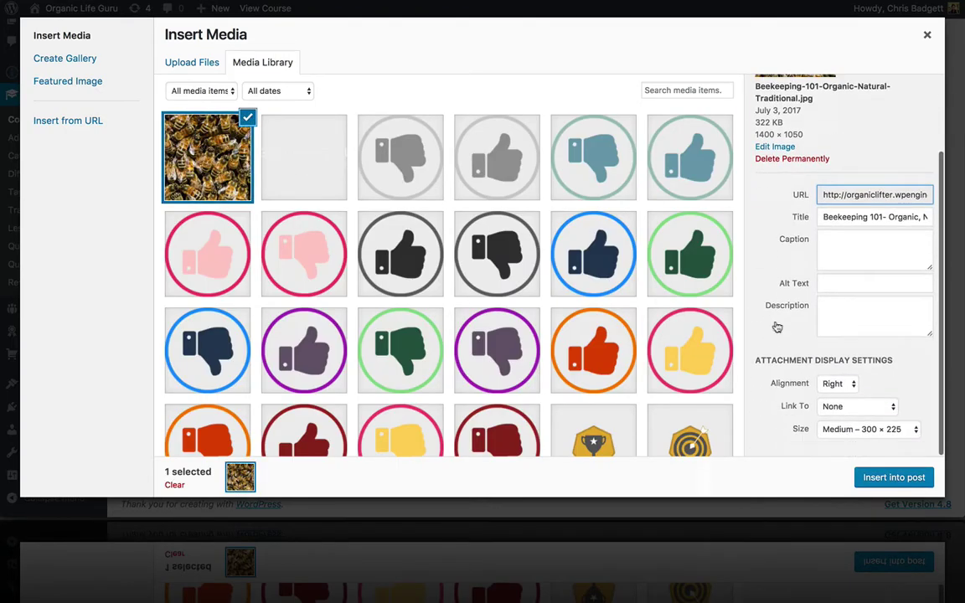
pyautogui.click(879, 476)
# Insert the bee photo into the non-enrolled description's intro paragraph and update the course.
pyautogui.scroll(-5, 581, 441)
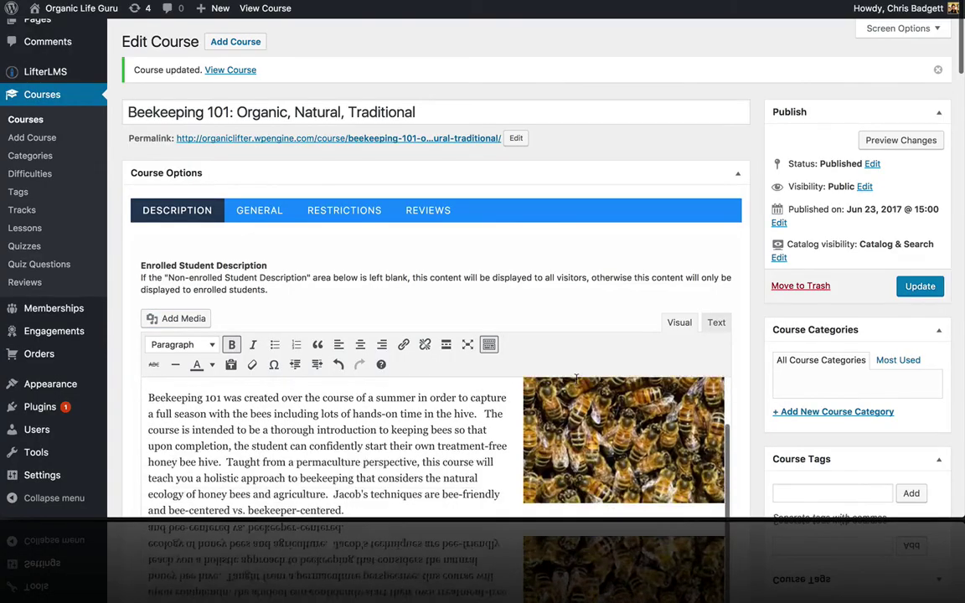
pyautogui.scroll(-5, 576, 379)
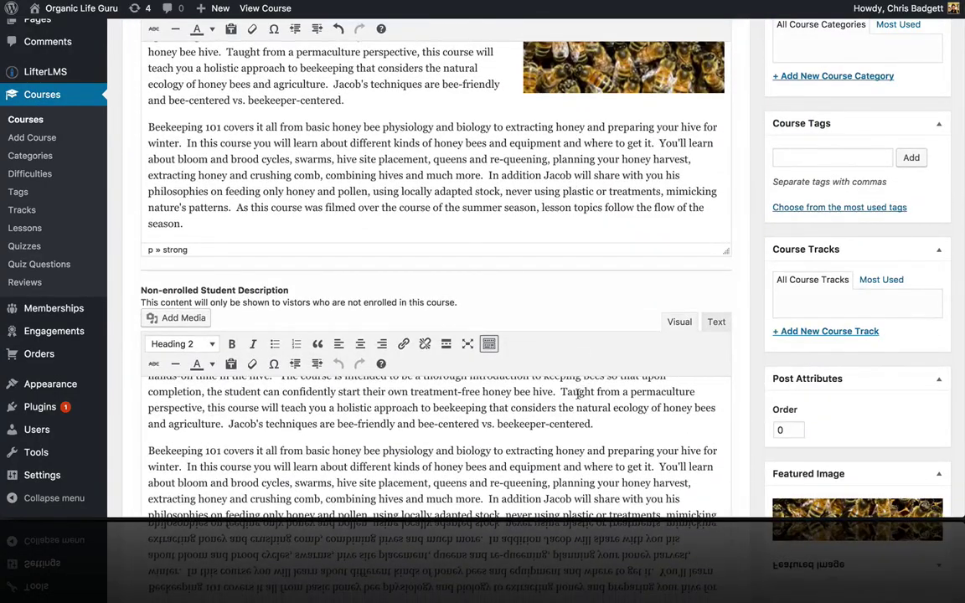
pyautogui.scroll(2, 564, 427)
pyautogui.scroll(-4, 568, 203)
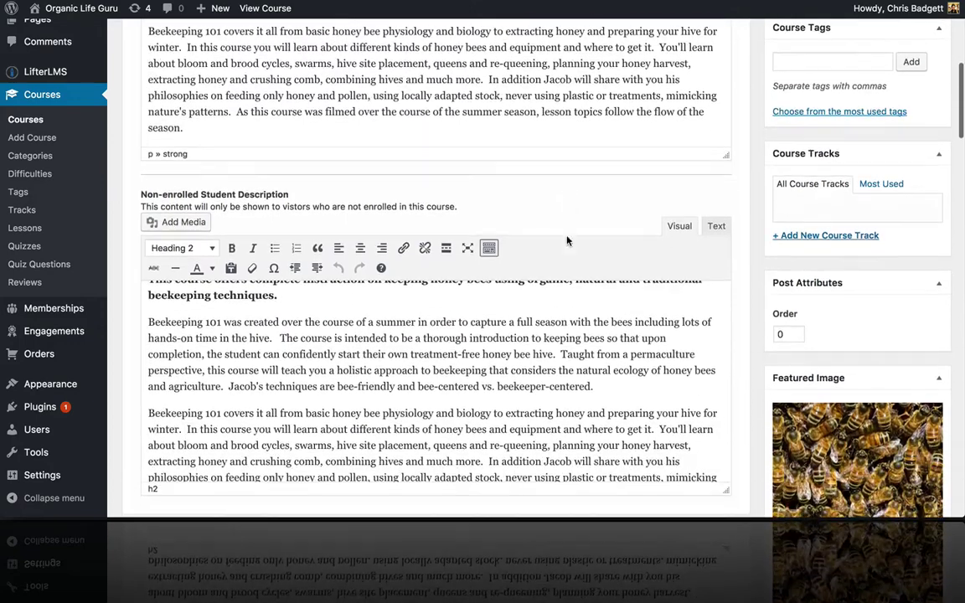
pyautogui.scroll(3, 513, 352)
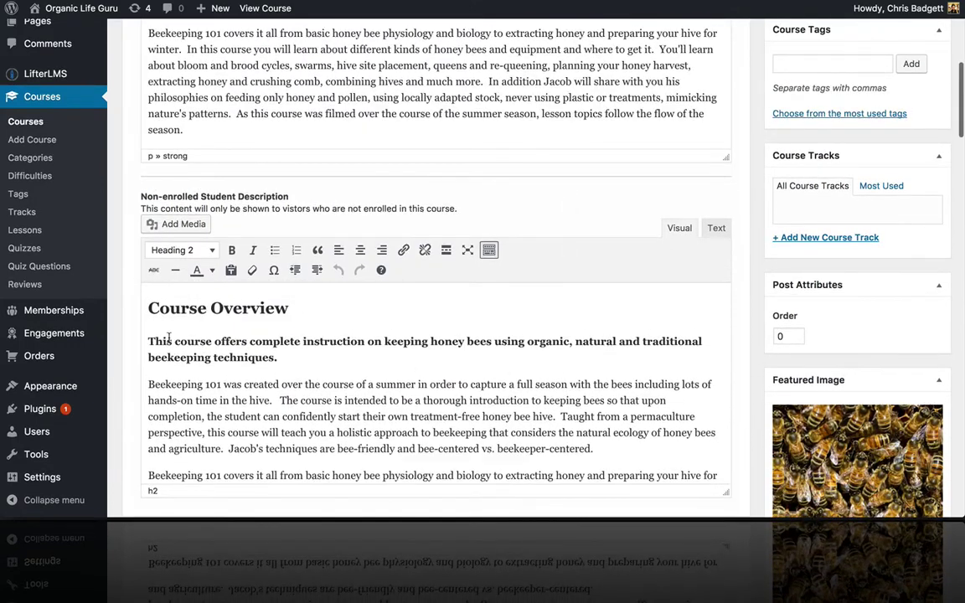
pyautogui.click(150, 341)
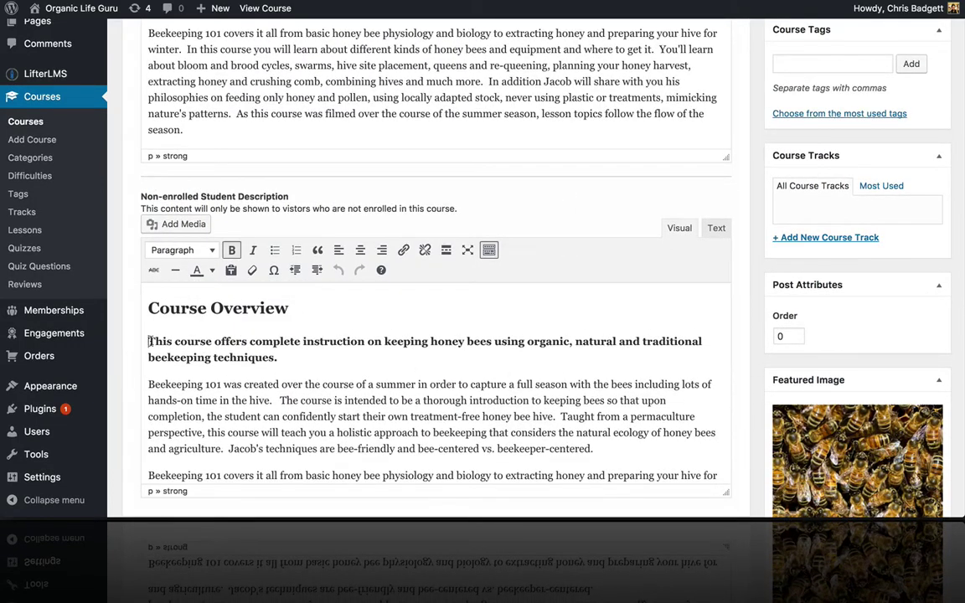
pyautogui.click(185, 224)
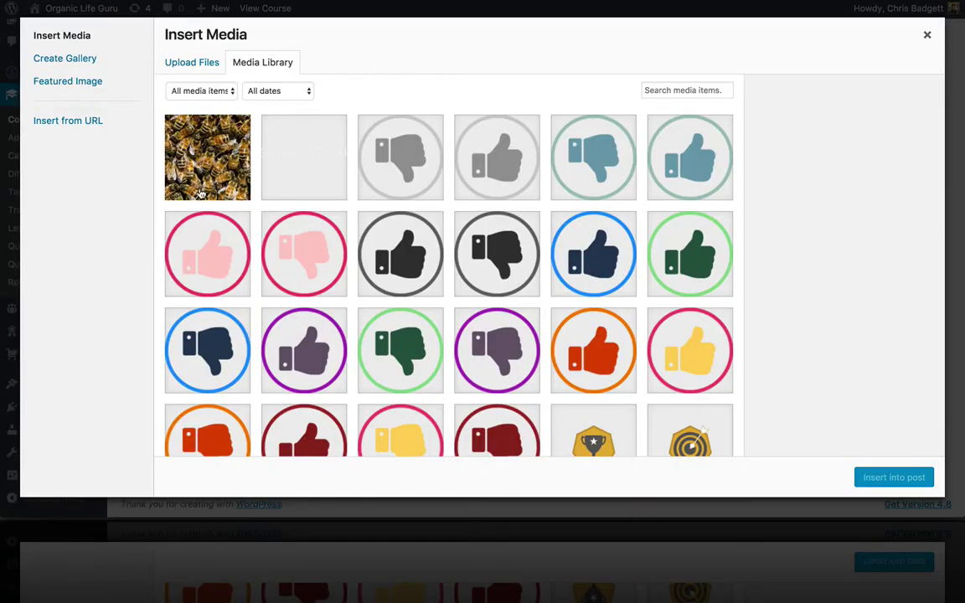
pyautogui.click(223, 192)
pyautogui.scroll(-3, 917, 378)
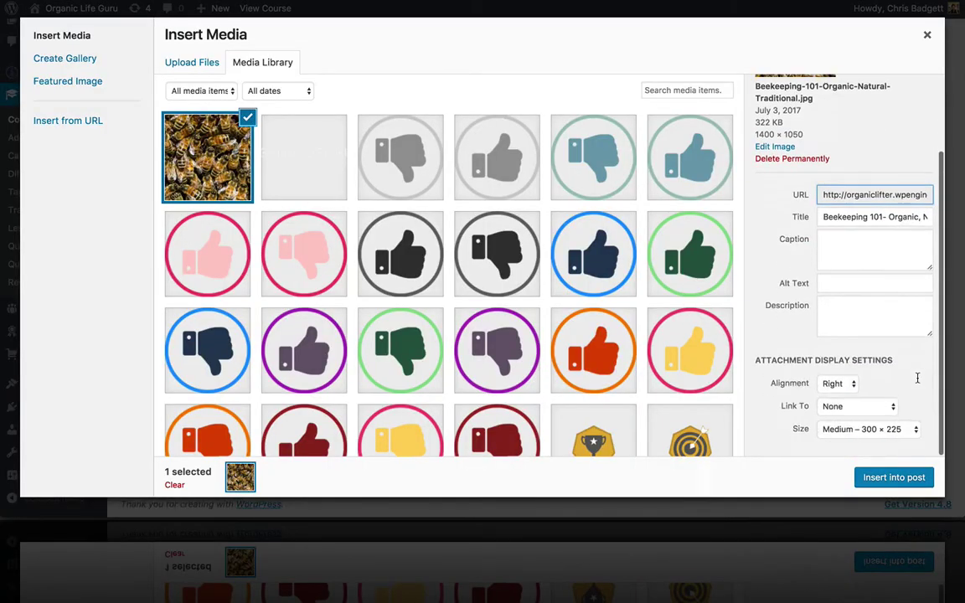
pyautogui.click(890, 477)
pyautogui.scroll(5, 508, 385)
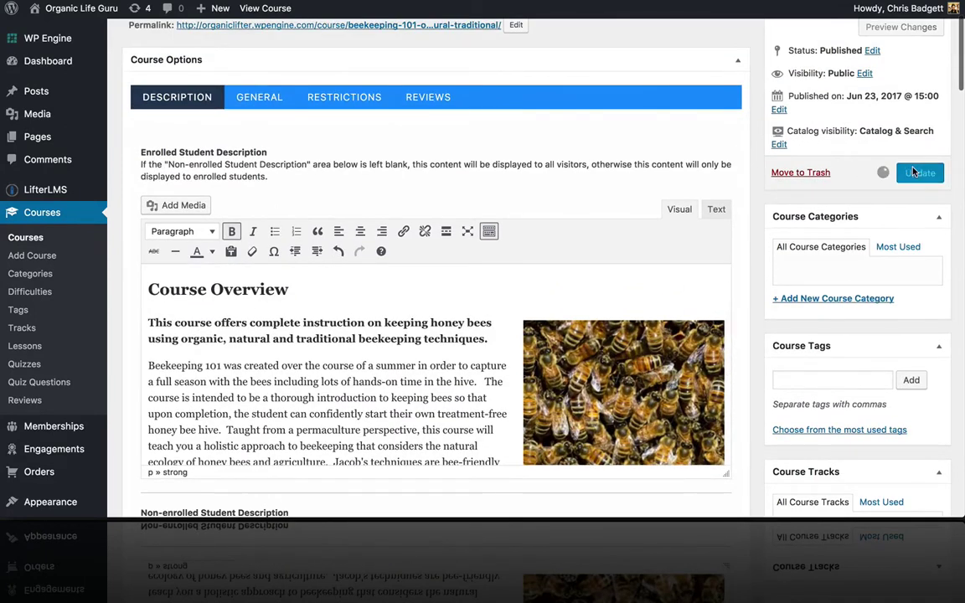
pyautogui.click(915, 171)
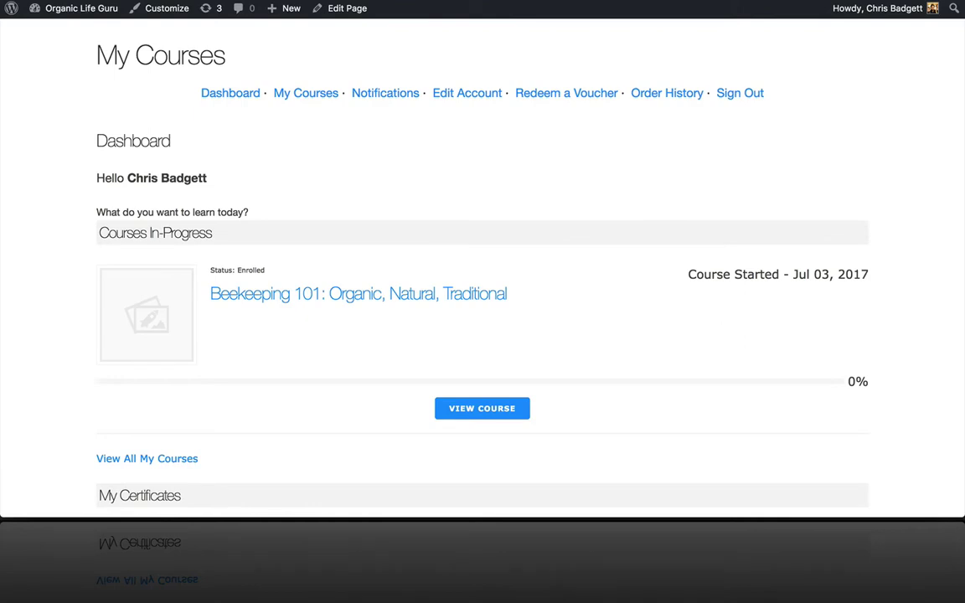
# Reload My Courses, then play and pause the Beekeeping video tile in the Course Catalog.
pyautogui.hotkey('ctrl', 'r')
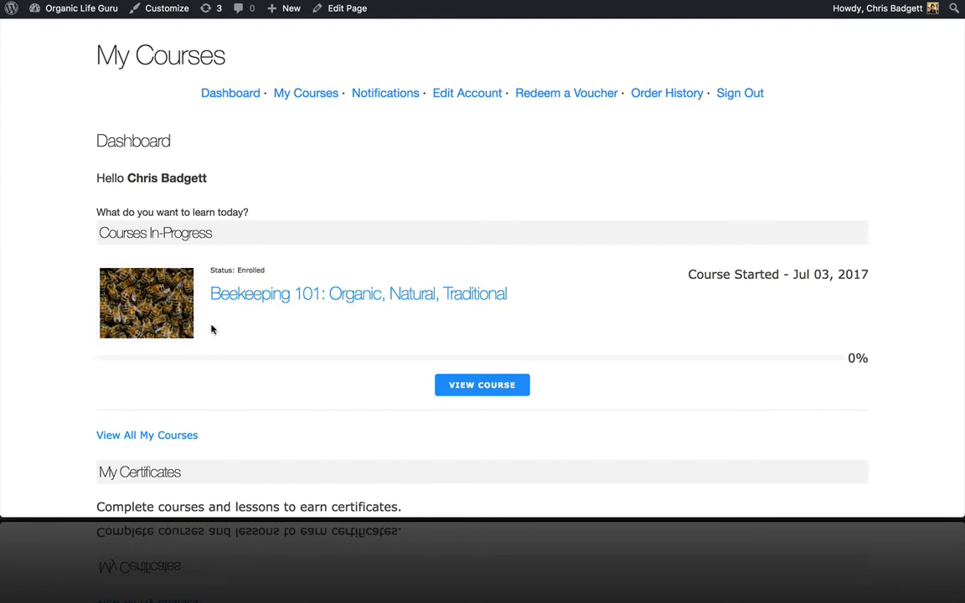
pyautogui.scroll(2, 437, 252)
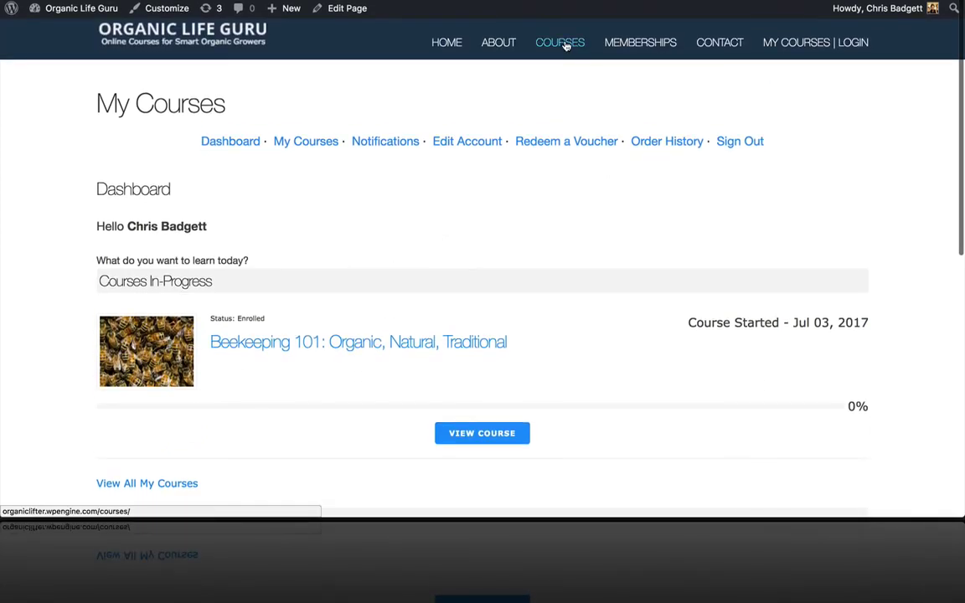
pyautogui.click(566, 44)
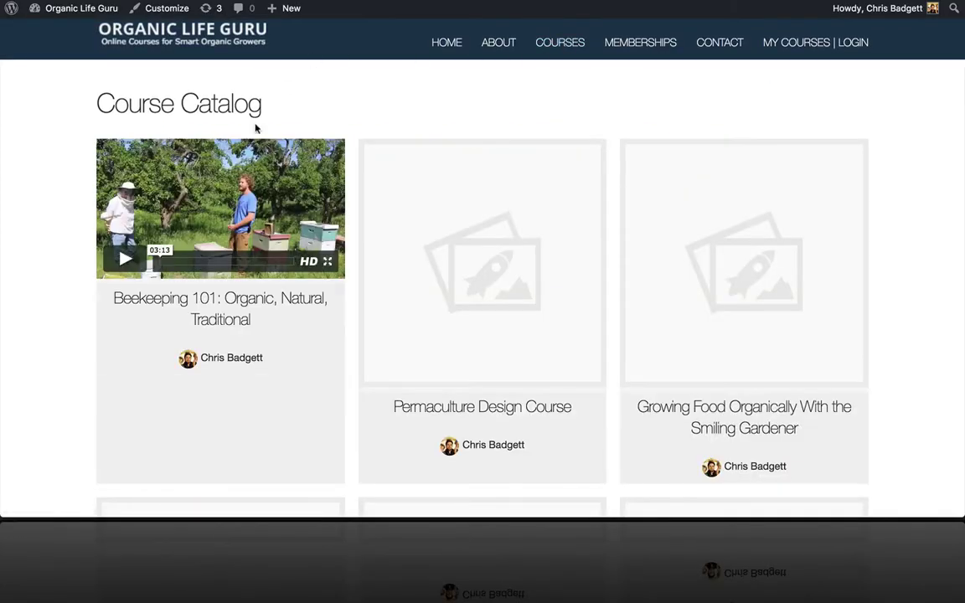
pyautogui.click(124, 259)
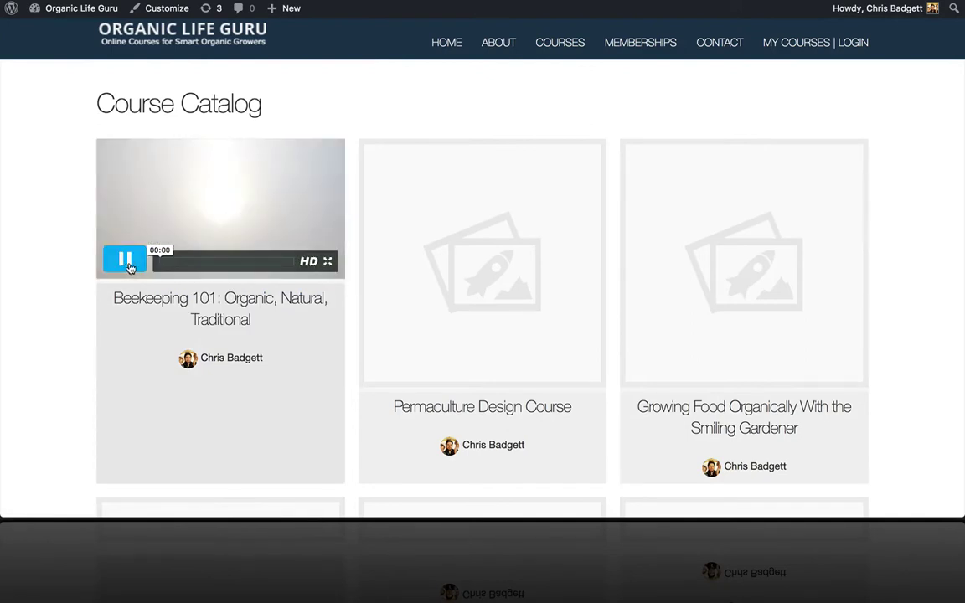
pyautogui.click(127, 262)
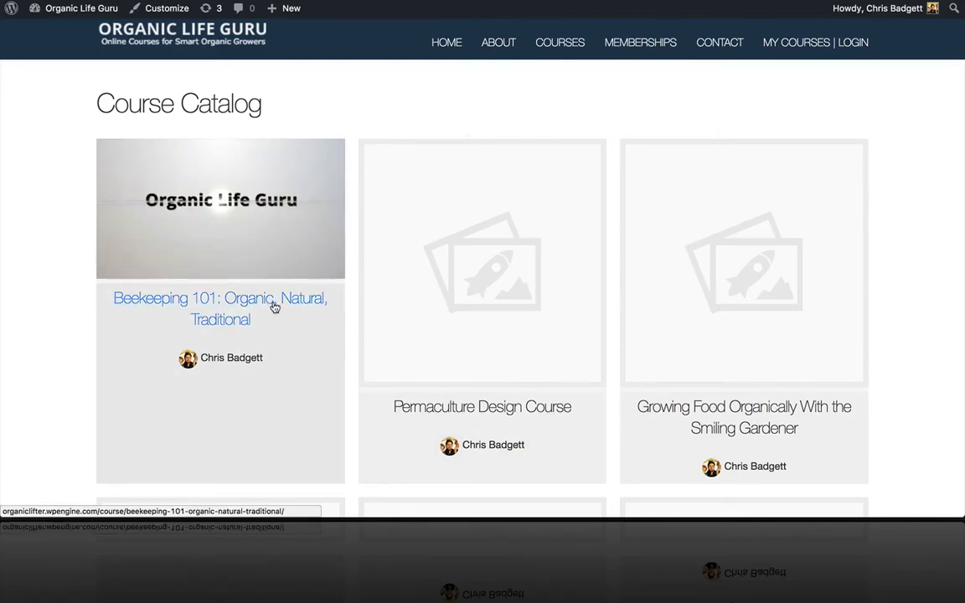
# Review the Beekeeping 101 course page showing the bee photo above the Vimeo video.
pyautogui.click(276, 305)
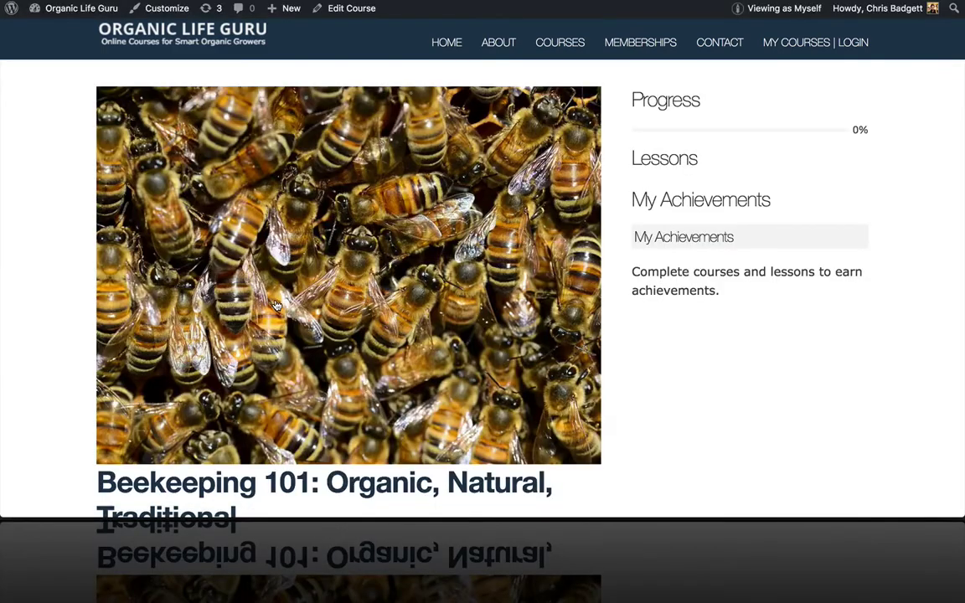
pyautogui.scroll(-10, 276, 305)
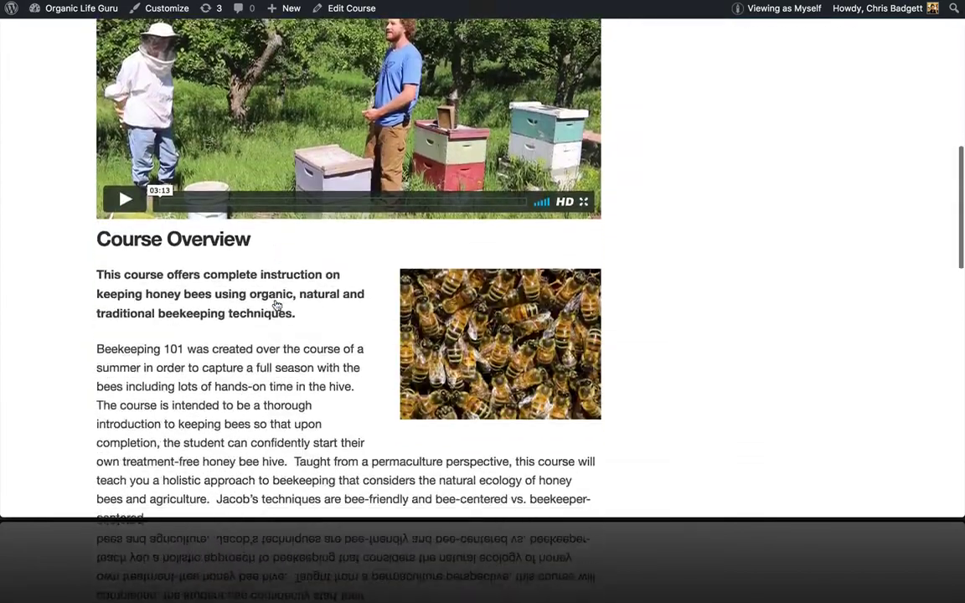
pyautogui.scroll(10, 452, 358)
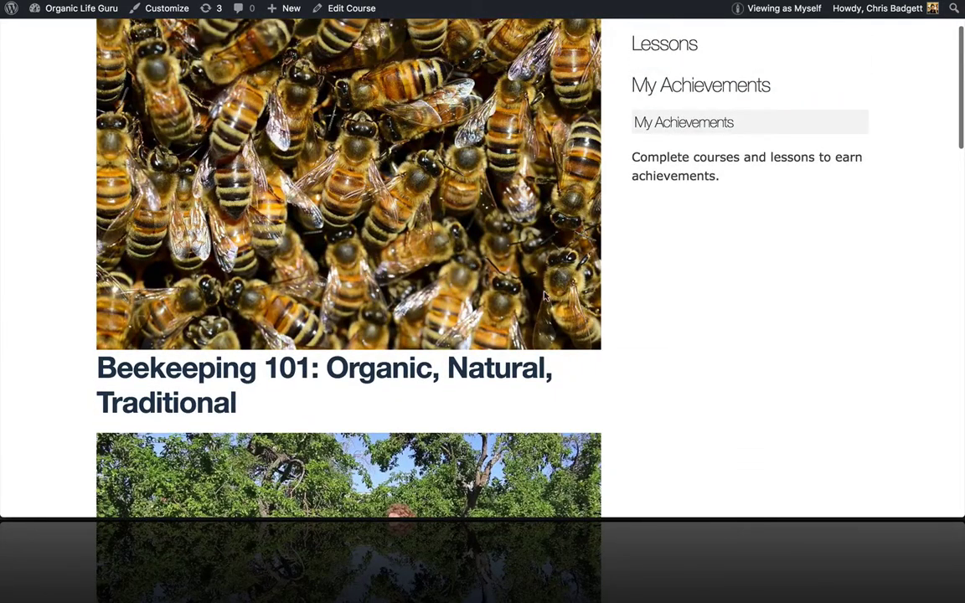
pyautogui.scroll(-5, 482, 276)
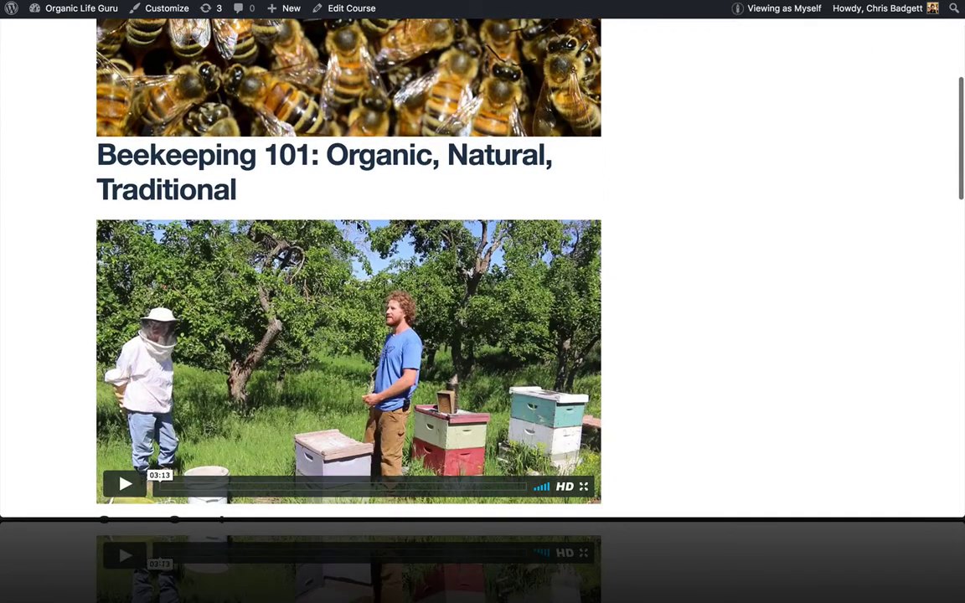
pyautogui.scroll(5, 399, 275)
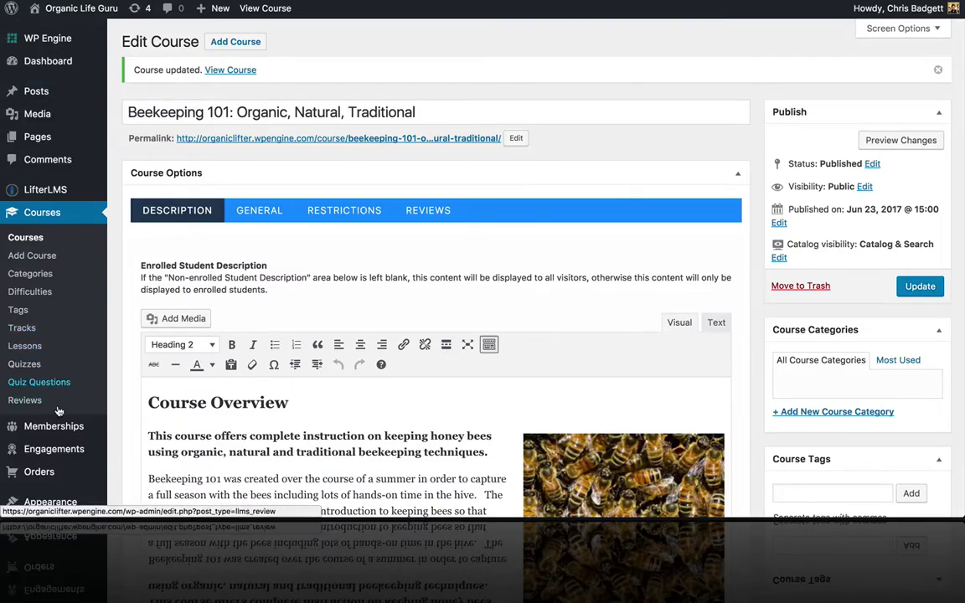
# Enable LaunchPad's 'Hide featured image on course page' under LifterLMS Course > Course Image and save.
pyautogui.scroll(-1, 58, 410)
pyautogui.scroll(-1, 59, 410)
pyautogui.moveTo(58, 412)
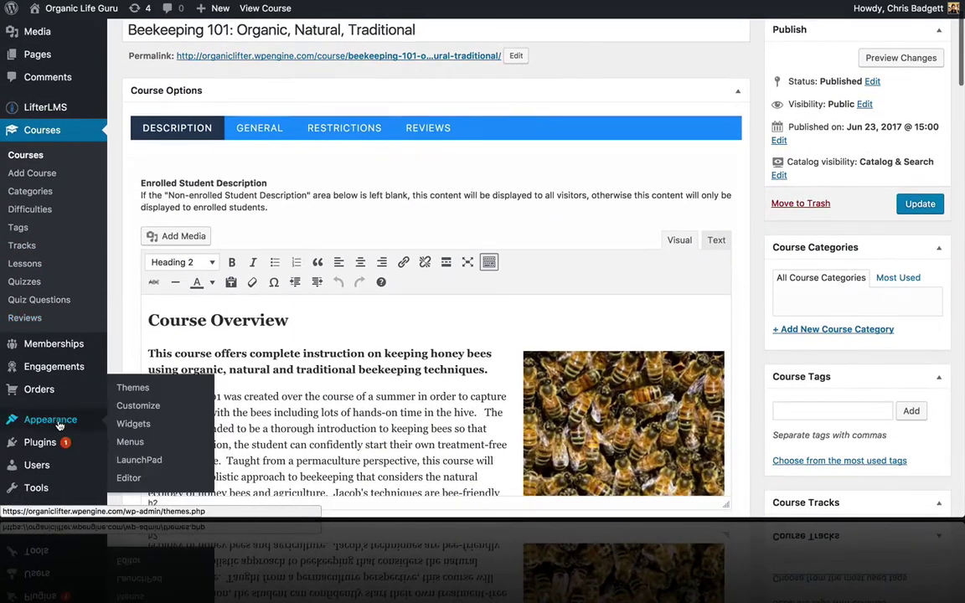
pyautogui.click(140, 461)
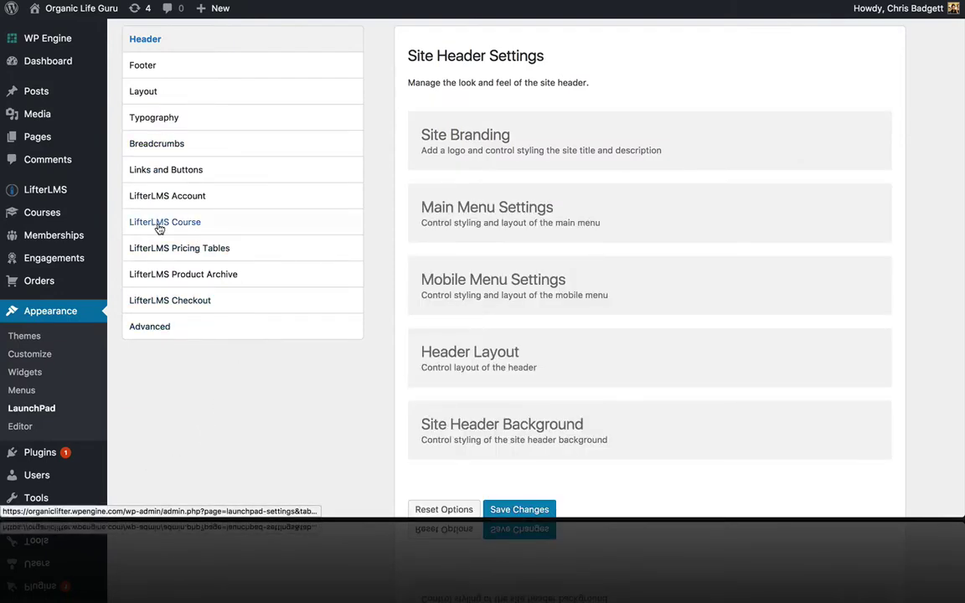
pyautogui.click(159, 224)
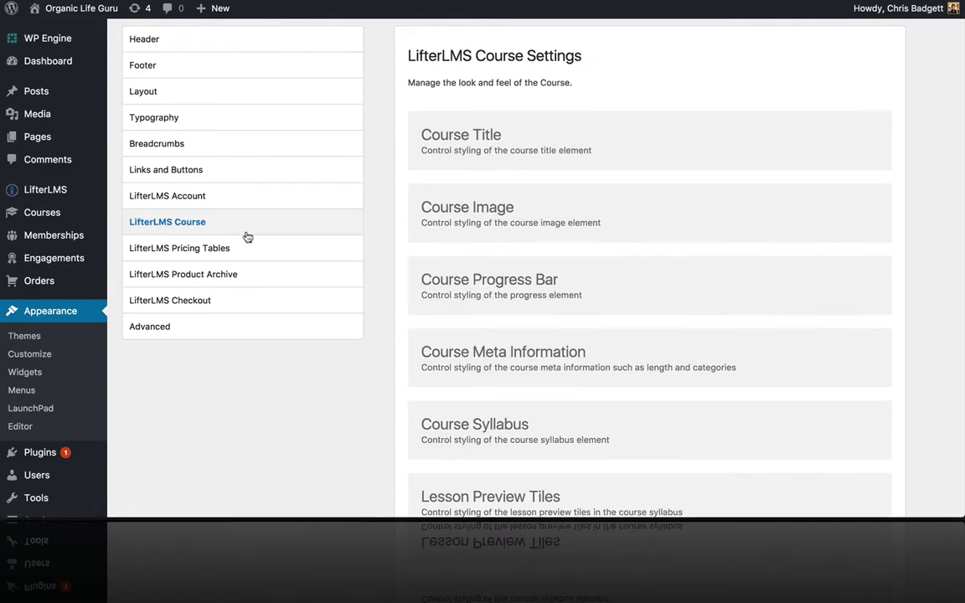
pyautogui.click(476, 212)
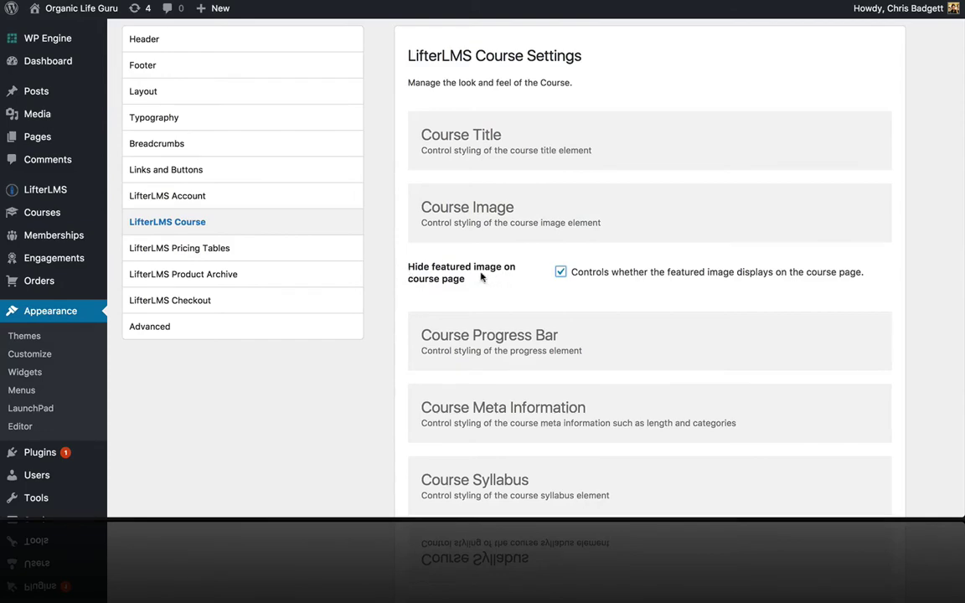
pyautogui.scroll(-5, 511, 293)
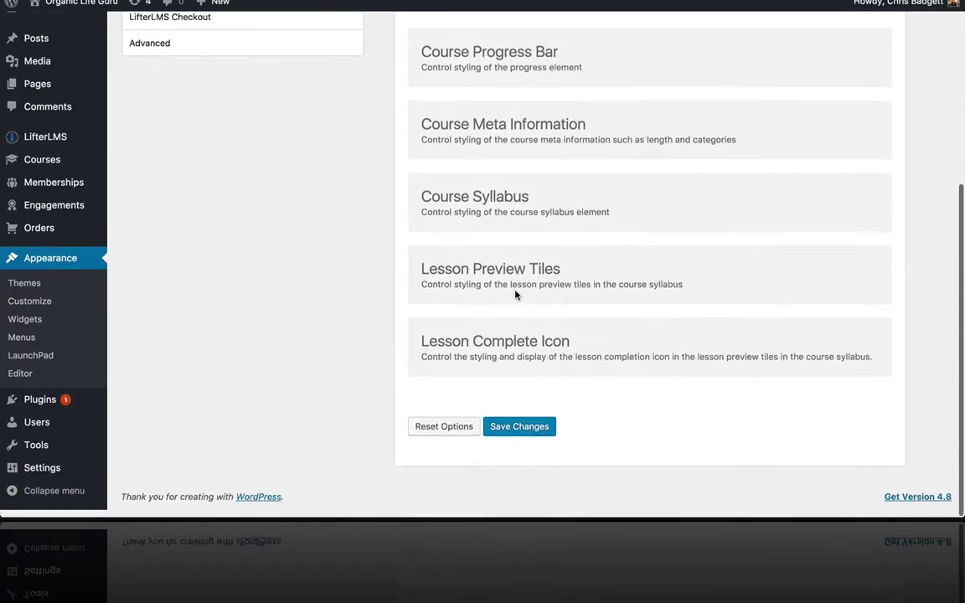
pyautogui.click(513, 435)
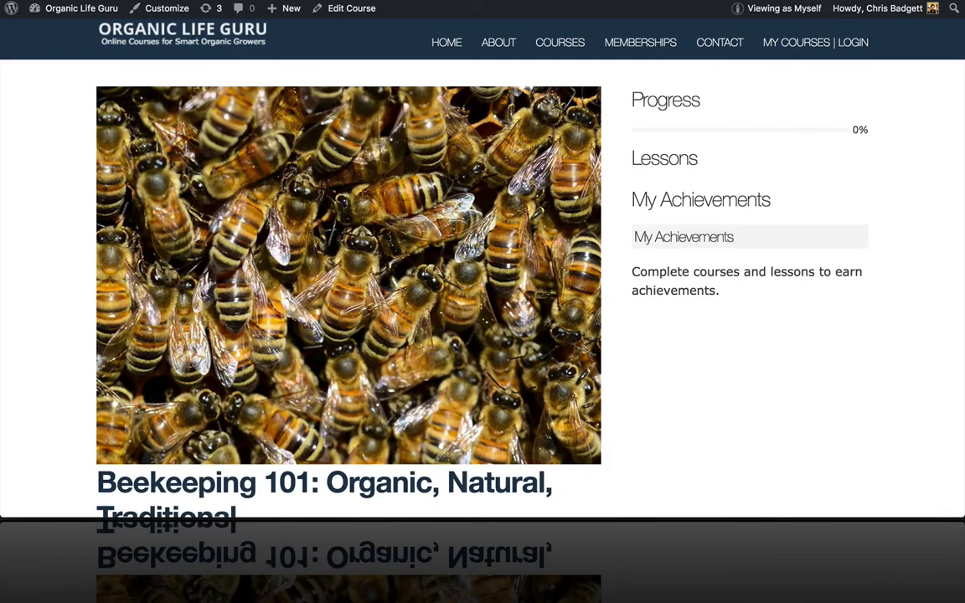
# Reload the course page to confirm the featured image is now hidden.
pyautogui.press('super+r')
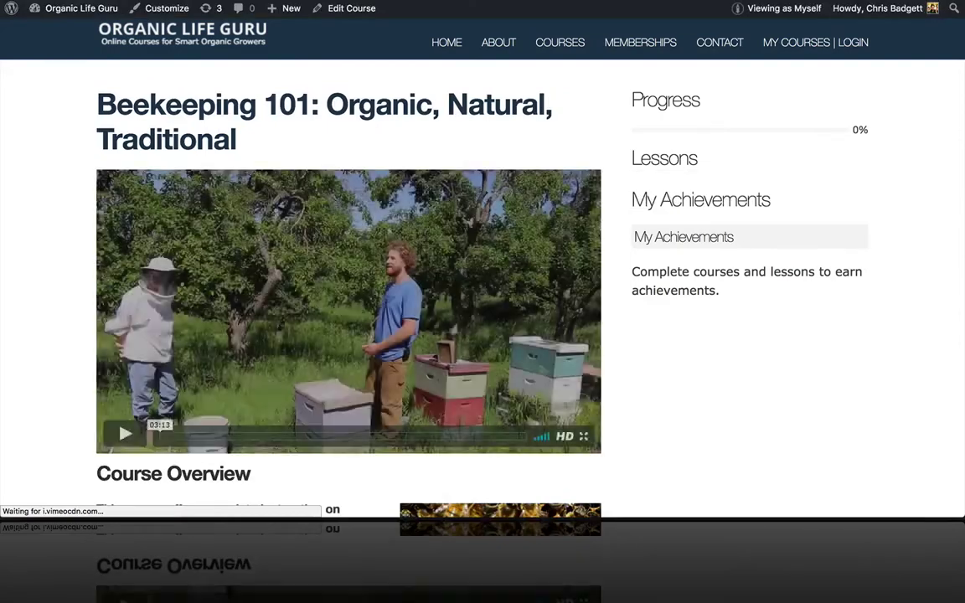
pyautogui.scroll(-5, 370, 230)
pyautogui.scroll(5, 370, 230)
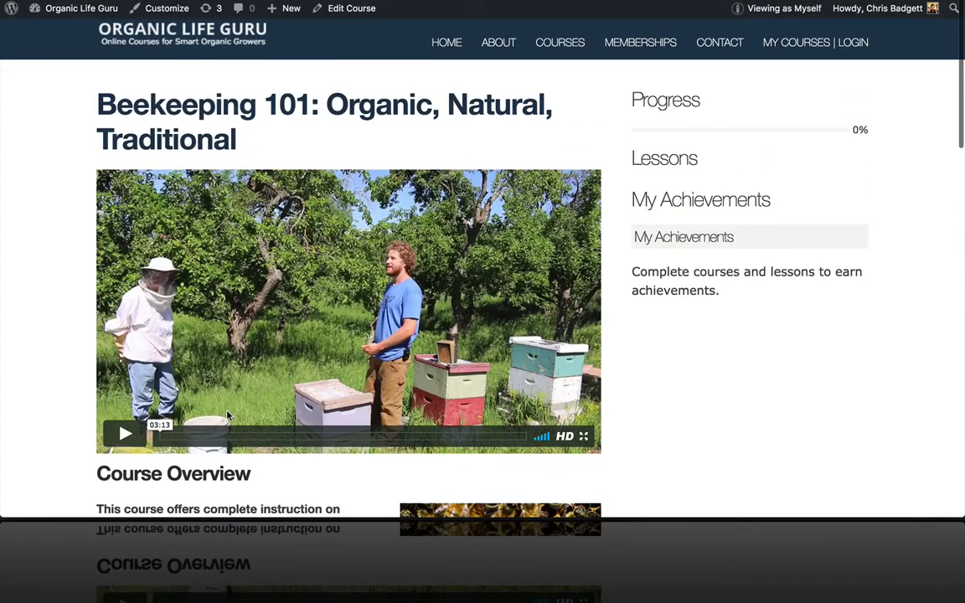
# Check the bee thumbnail on My Courses, then reopen the Beekeeping 101 course page.
pyautogui.click(801, 41)
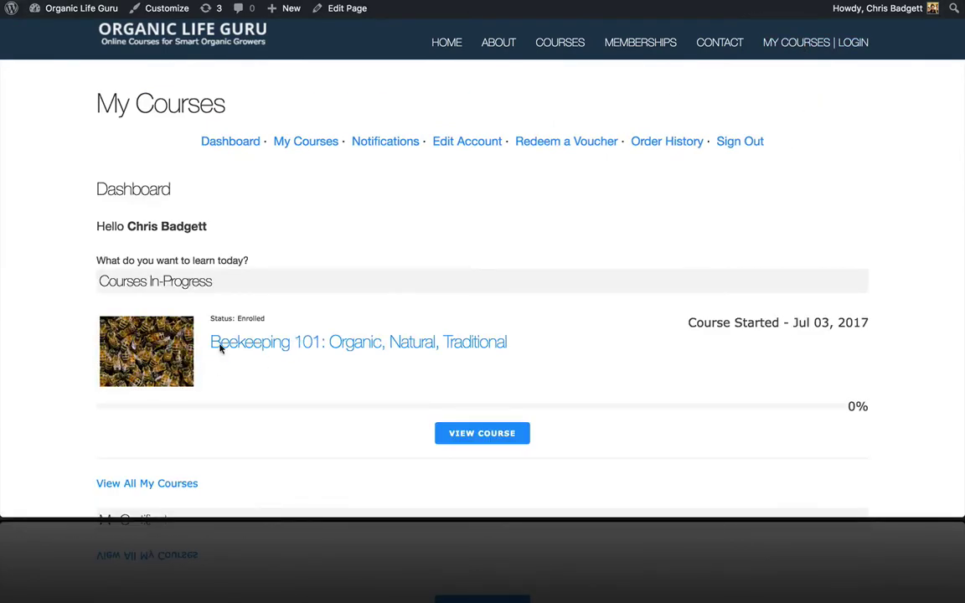
pyautogui.click(293, 346)
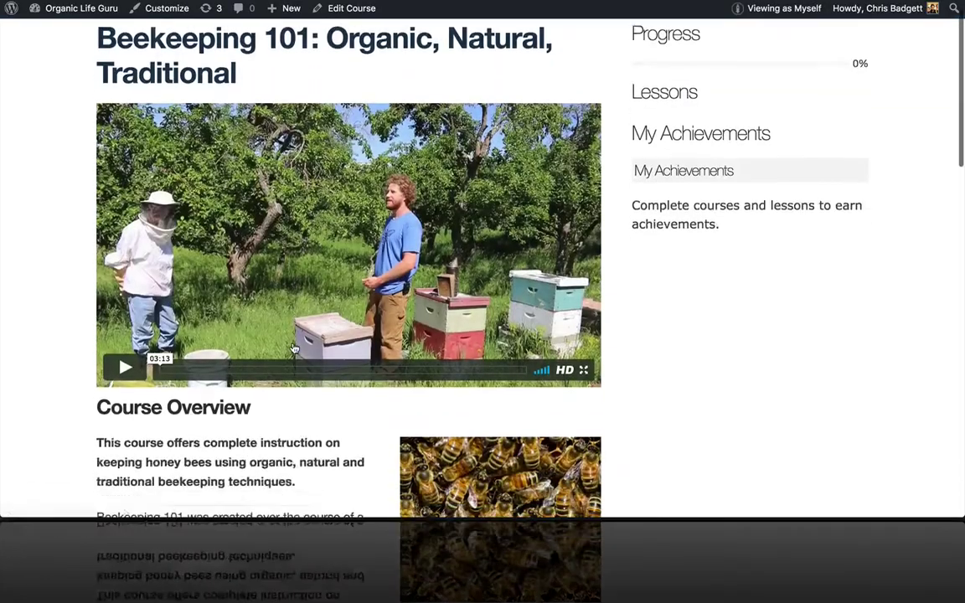
pyautogui.scroll(-5, 331, 257)
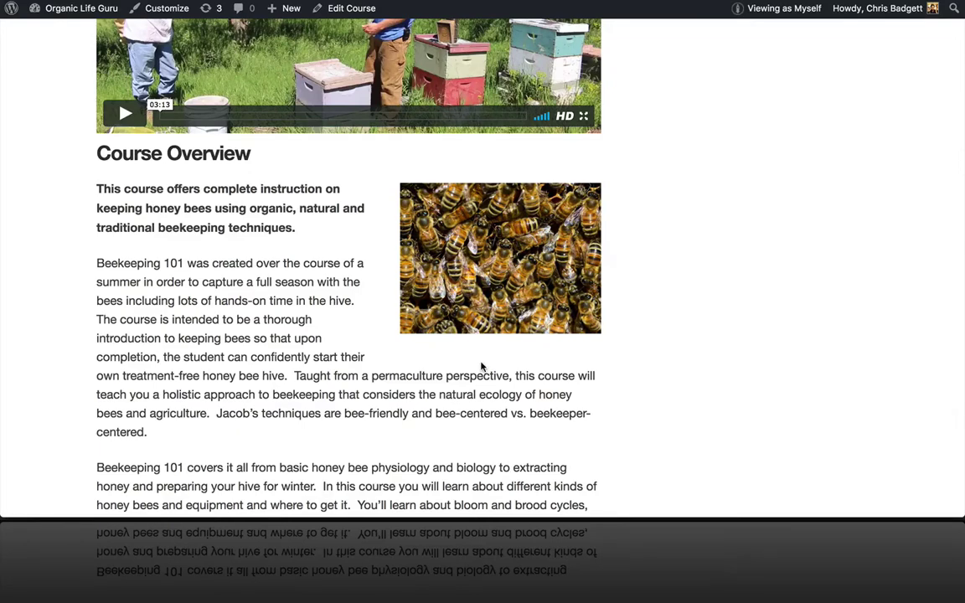
pyautogui.scroll(1, 482, 366)
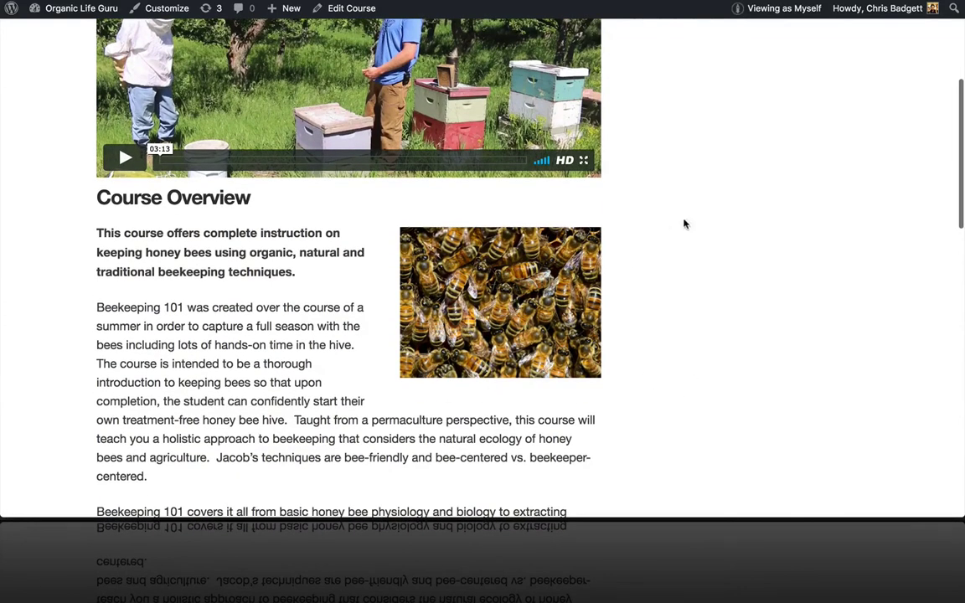
pyautogui.scroll(6, 693, 224)
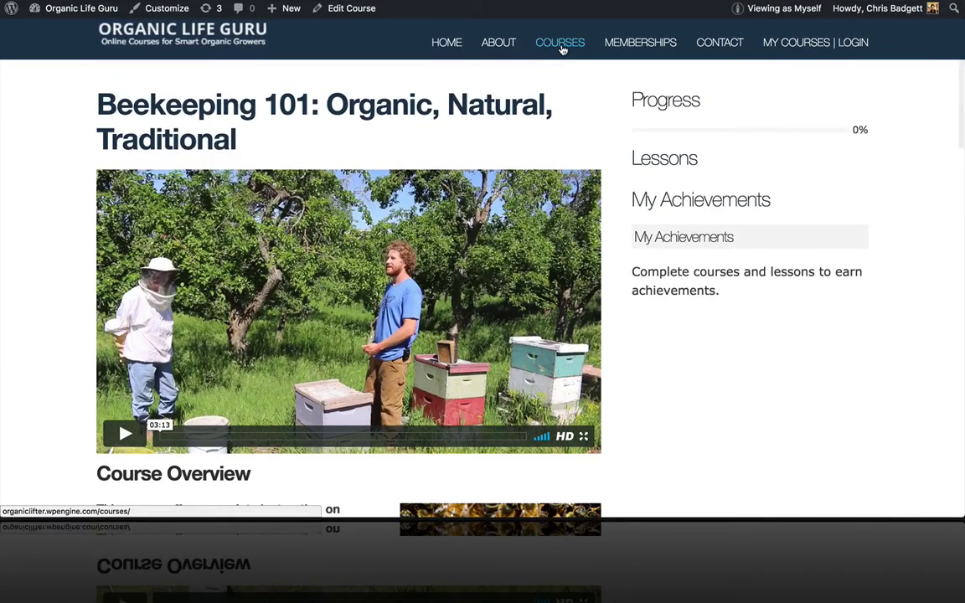
# Review the Course Catalog, where Beekeeping 101's tile still shows its Vimeo video.
pyautogui.click(562, 51)
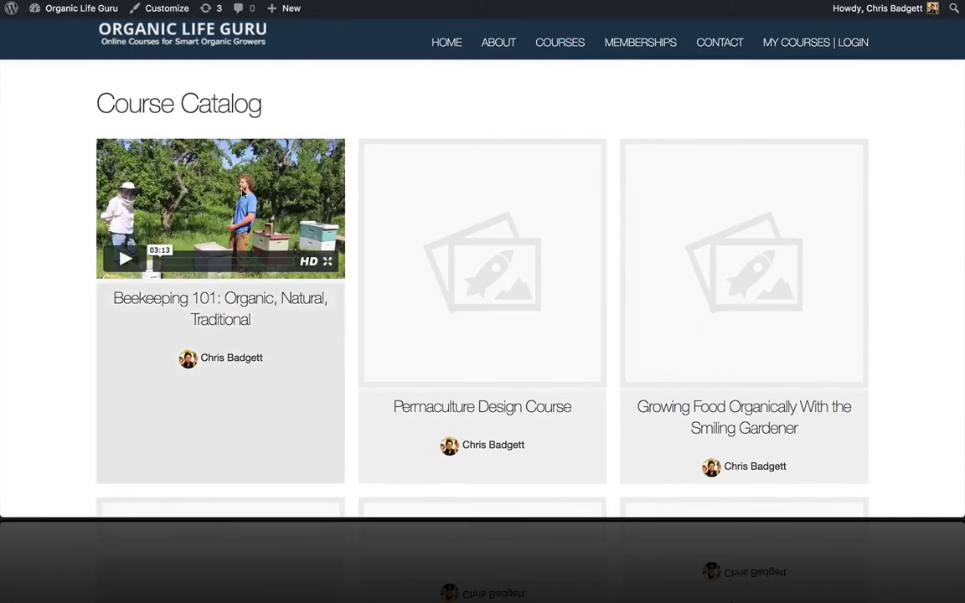
pyautogui.scroll(-10, 444, 283)
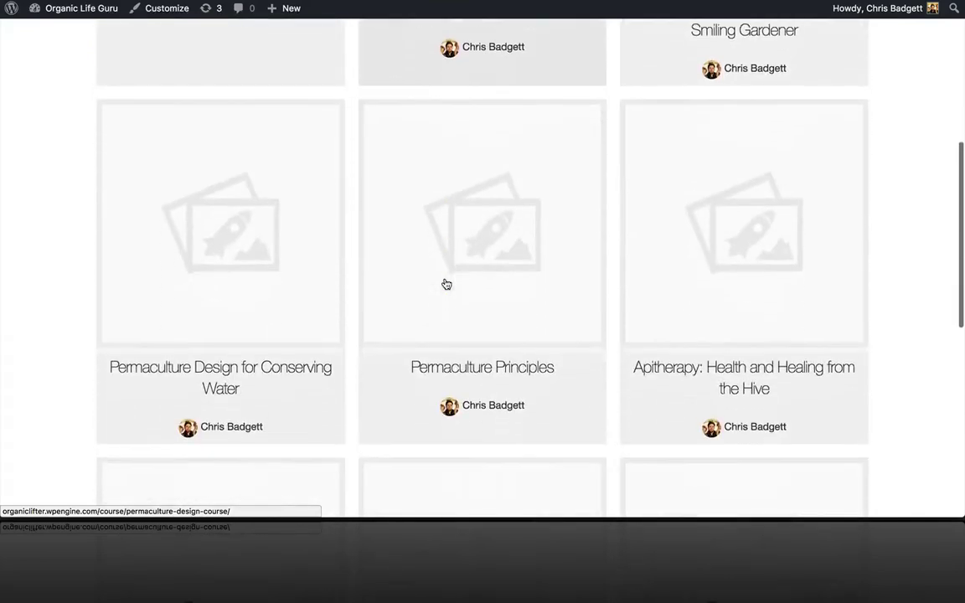
pyautogui.scroll(-3, 447, 284)
pyautogui.scroll(10, 446, 284)
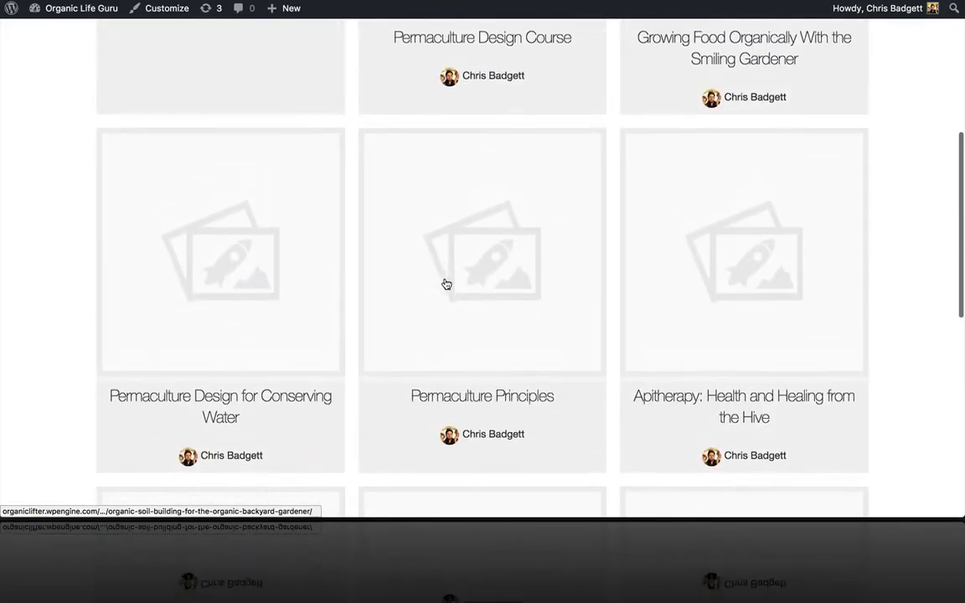
pyautogui.scroll(5, 446, 284)
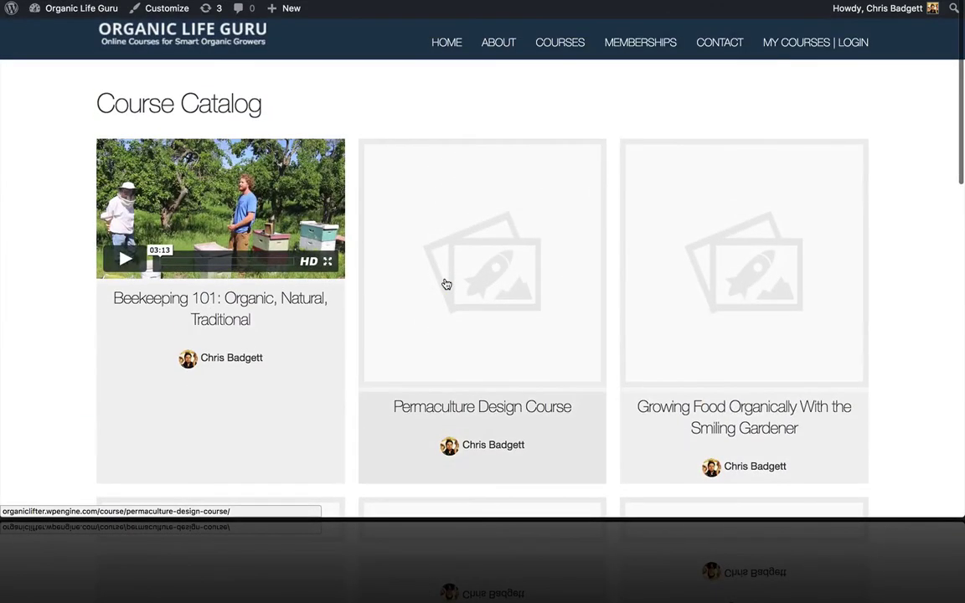